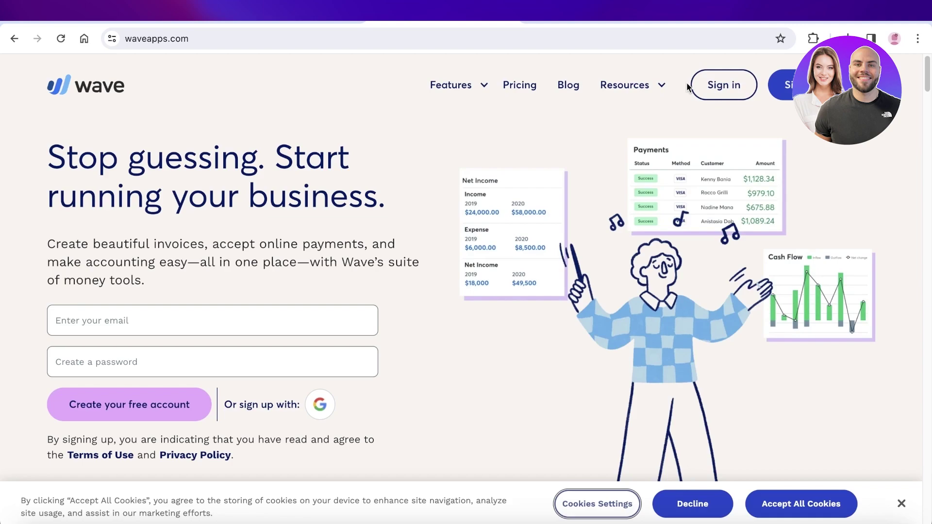
Sign in to Wave with a Google account, allowing it to share account details
mouse_move(451, 85)
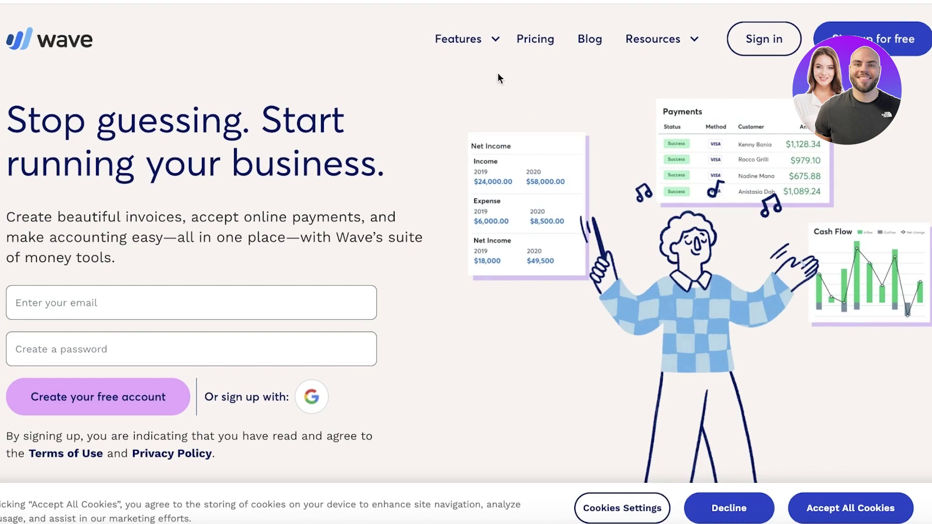
mouse_move(443, 46)
scroll(447, 51, down, 5)
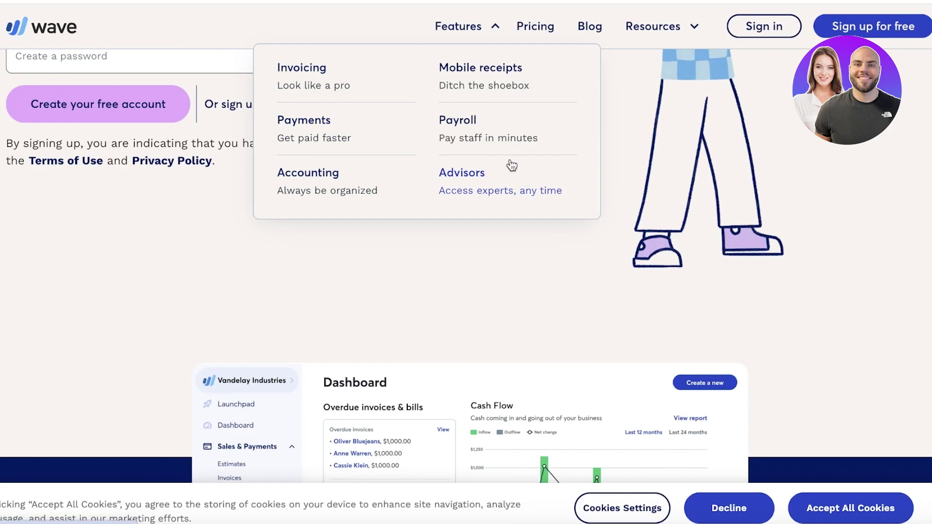
scroll(855, 173, down, 10)
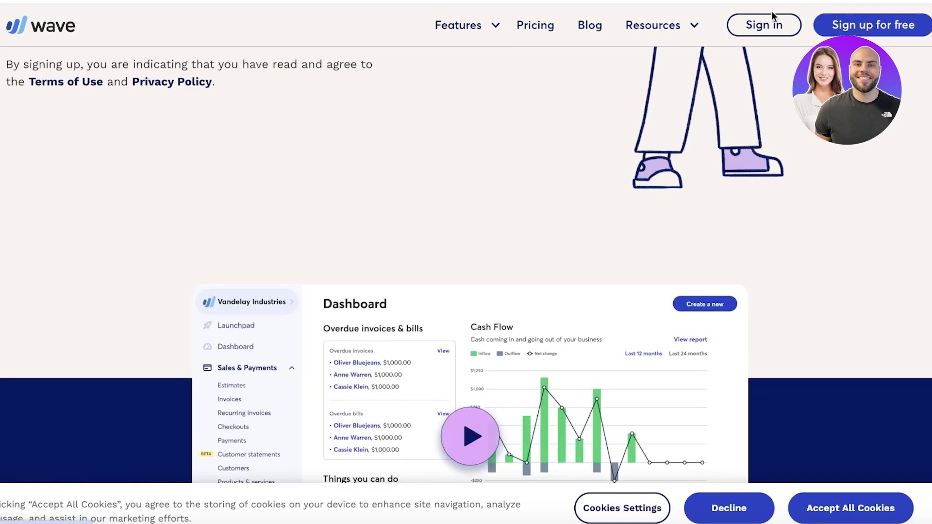
scroll(771, 16, up, 7)
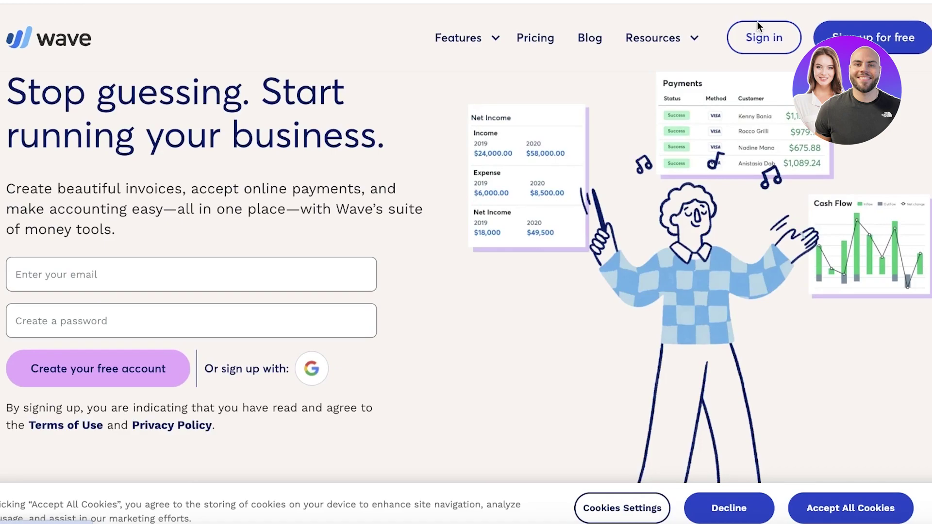
click(758, 28)
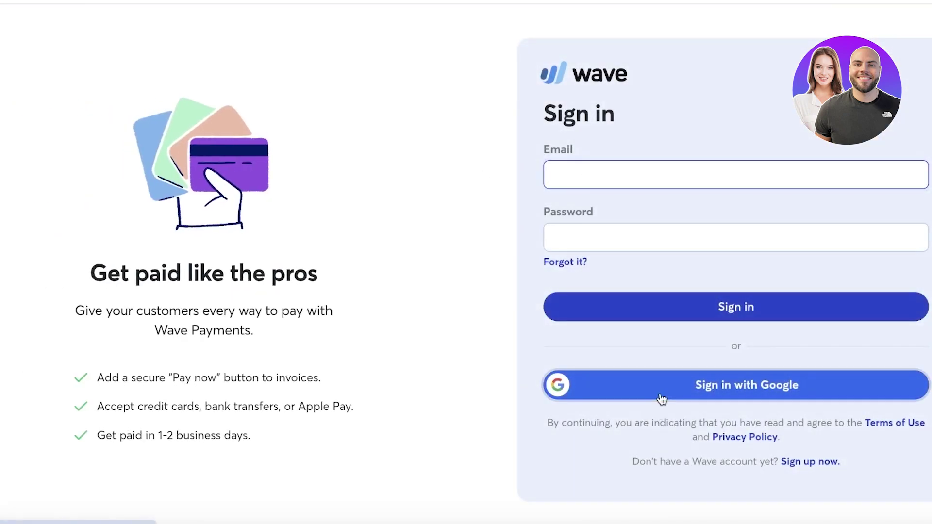
click(661, 399)
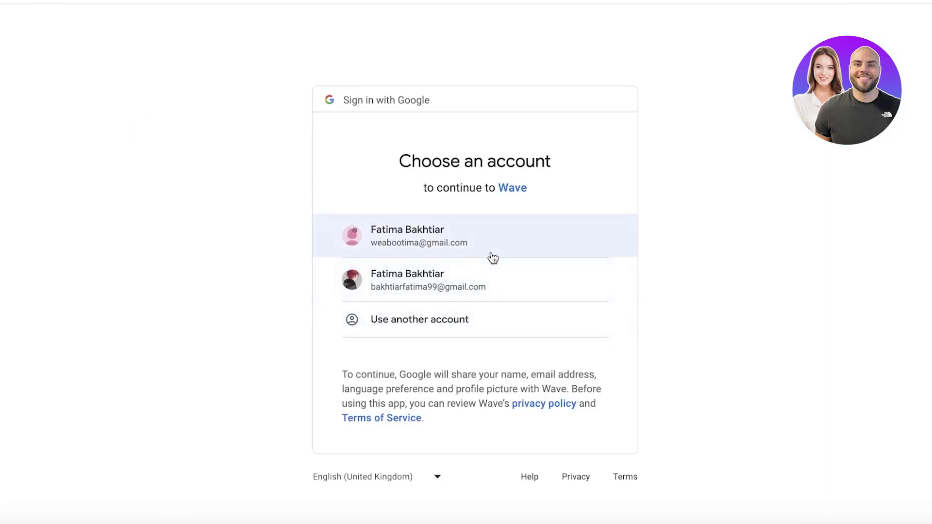
click(491, 252)
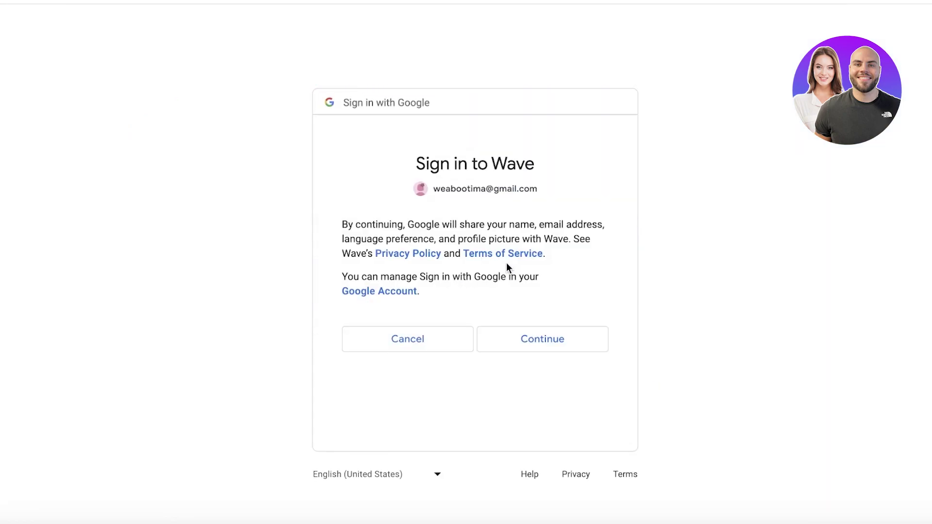
click(578, 344)
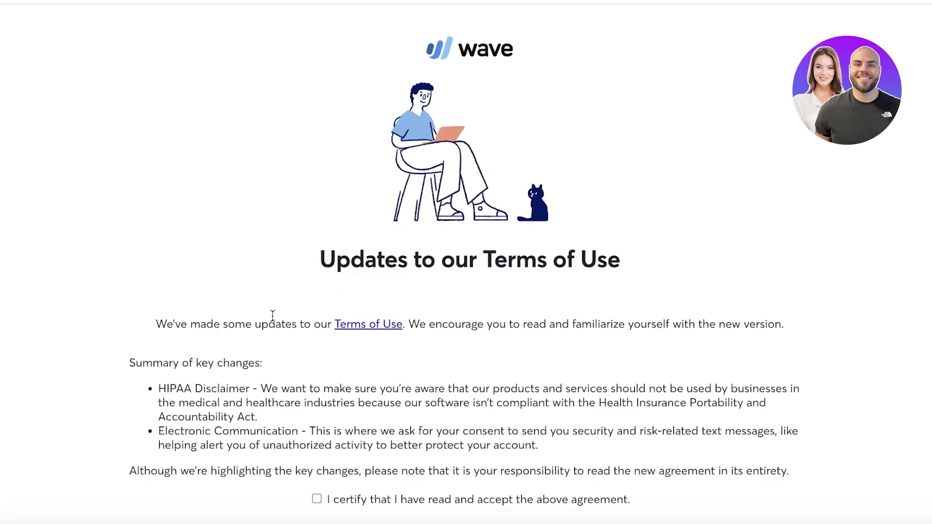
Certify and accept the updated Terms of Use
scroll(339, 386, down, 2)
click(401, 408)
click(457, 467)
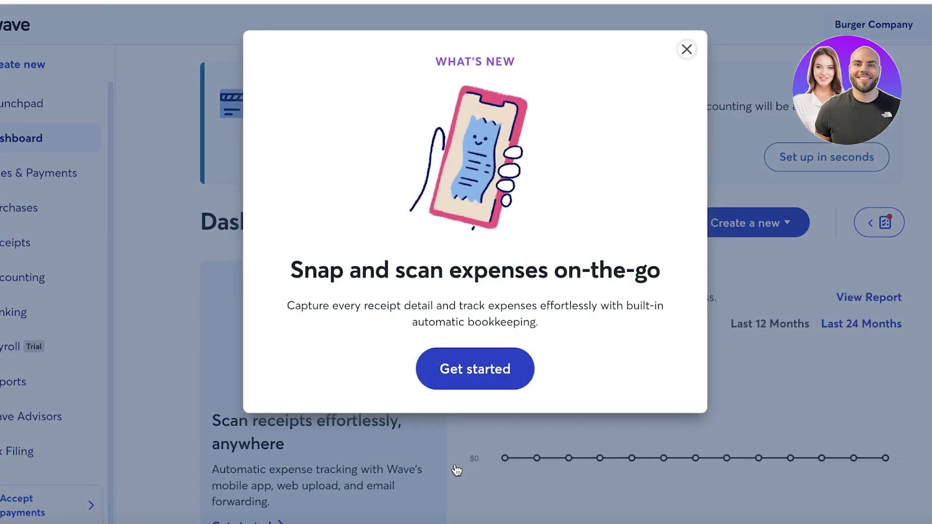
Close the What's New pop-up to reveal the Cash Flow dashboard
click(686, 49)
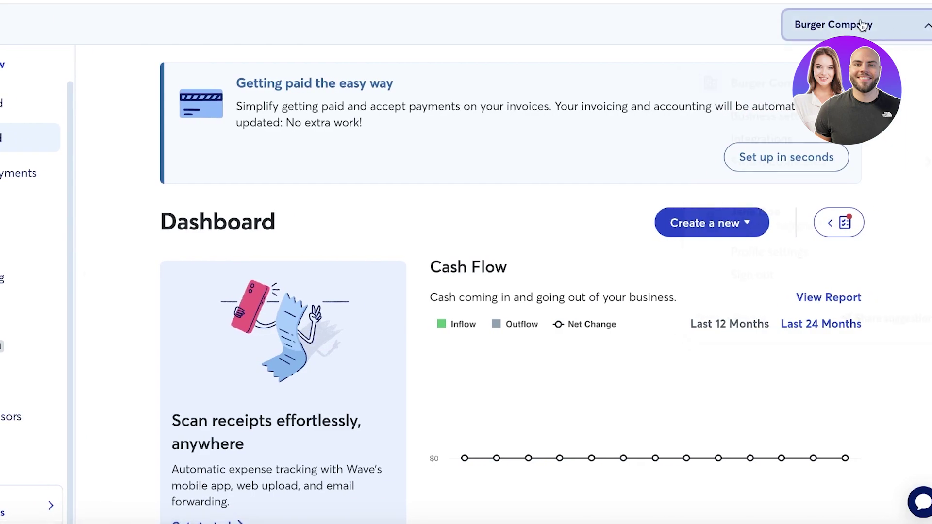
Check the Burger Company menu, then switch to the Receipts page from the sidebar
click(833, 24)
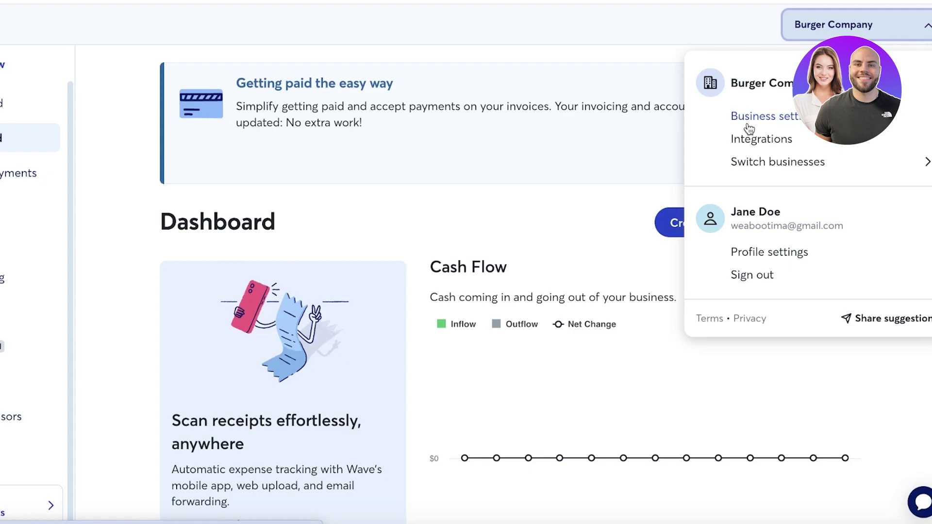
click(2, 250)
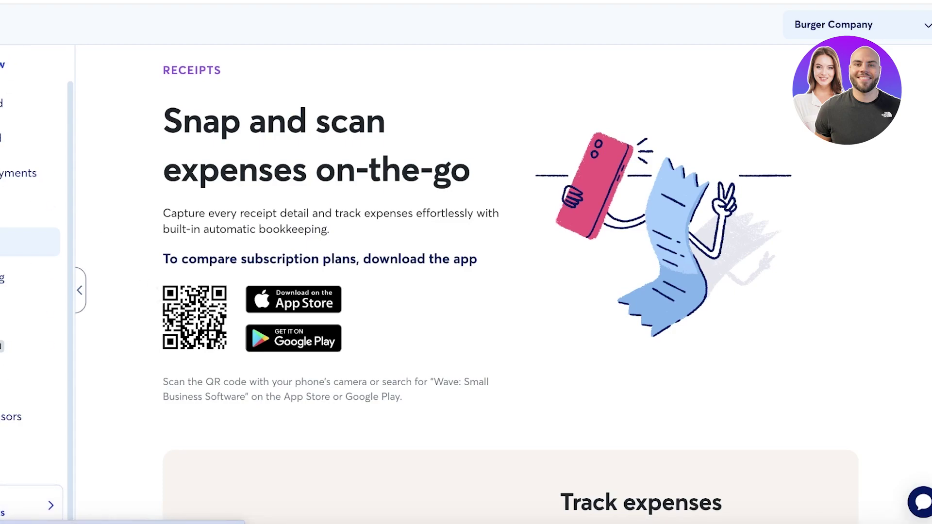
Open Integrations from the Burger Company menu and browse BlueCamroo and the Shopify, Square, Stripe Zaps
click(828, 20)
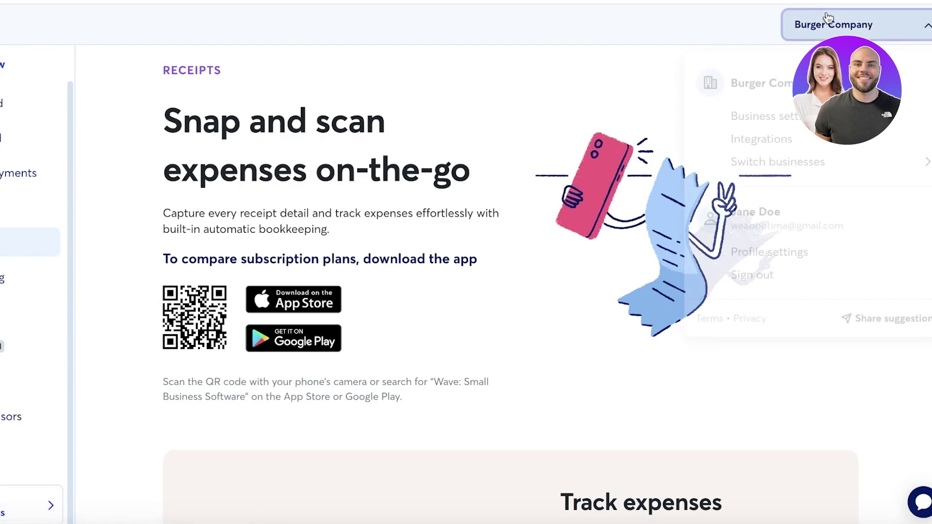
click(752, 141)
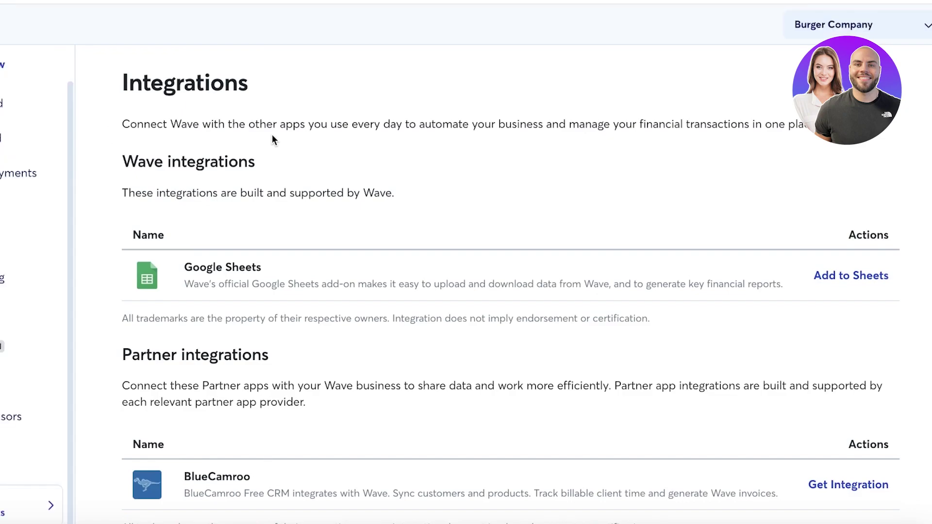
scroll(296, 197, down, 2)
scroll(296, 197, down, 8)
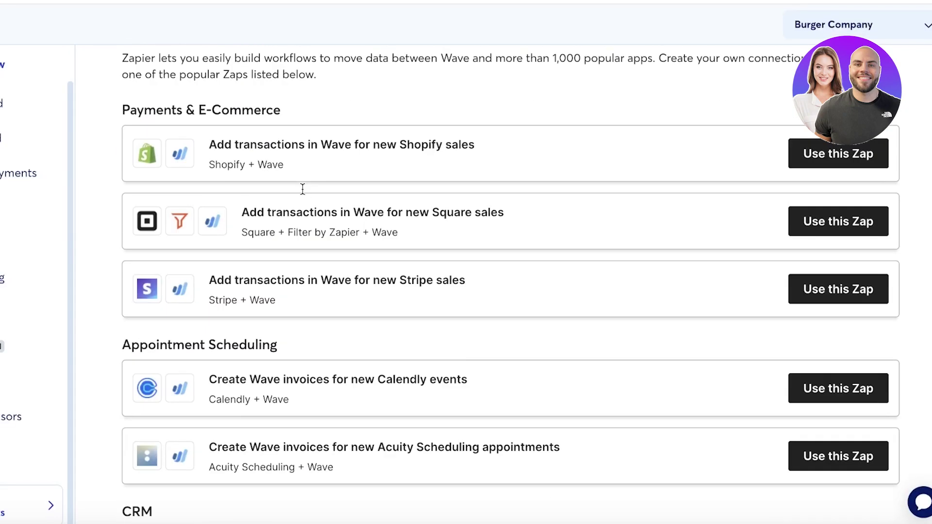
scroll(302, 188, down, 15)
scroll(291, 206, up, 20)
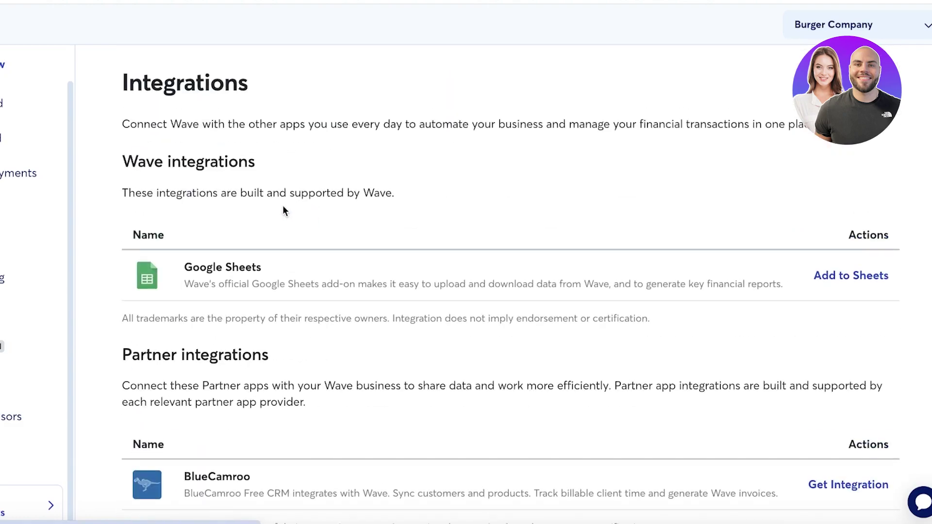
scroll(179, 271, down, 3)
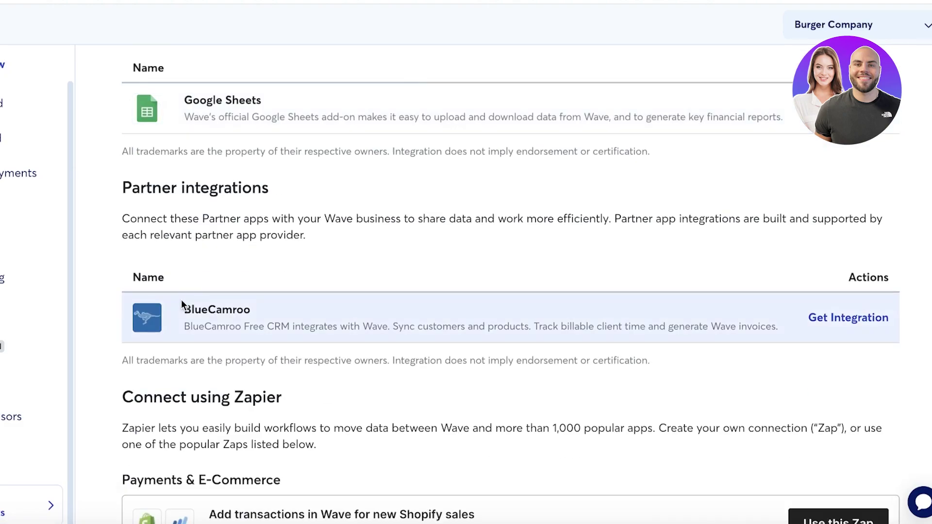
scroll(182, 301, down, 3)
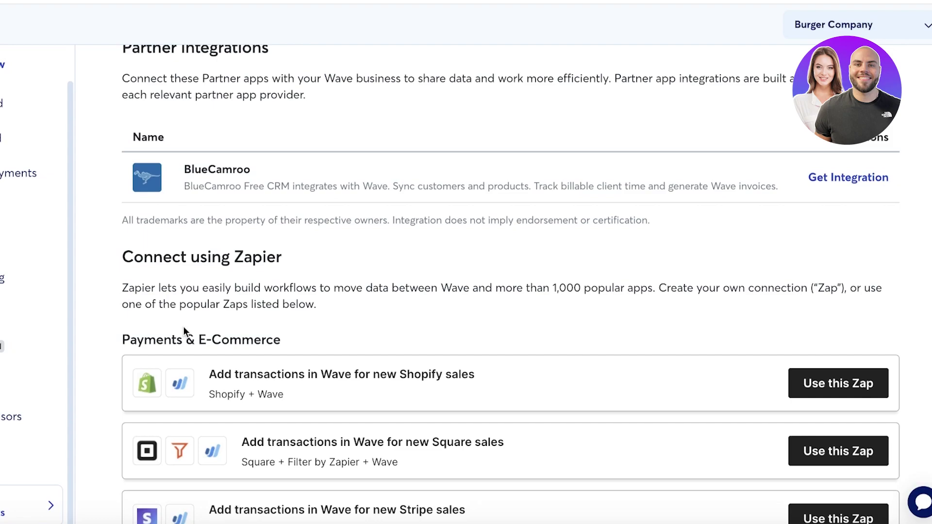
View the Payroll setup page, then go back to Receipts
click(19, 346)
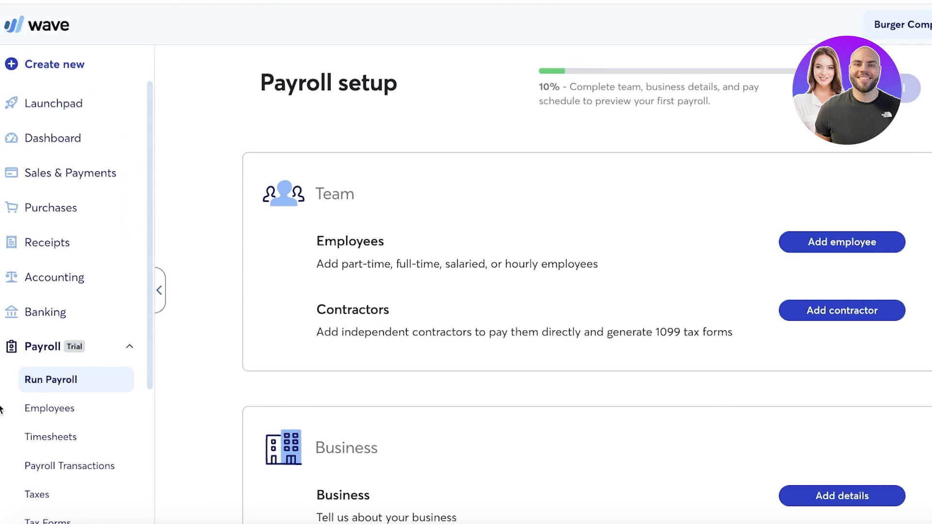
click(69, 247)
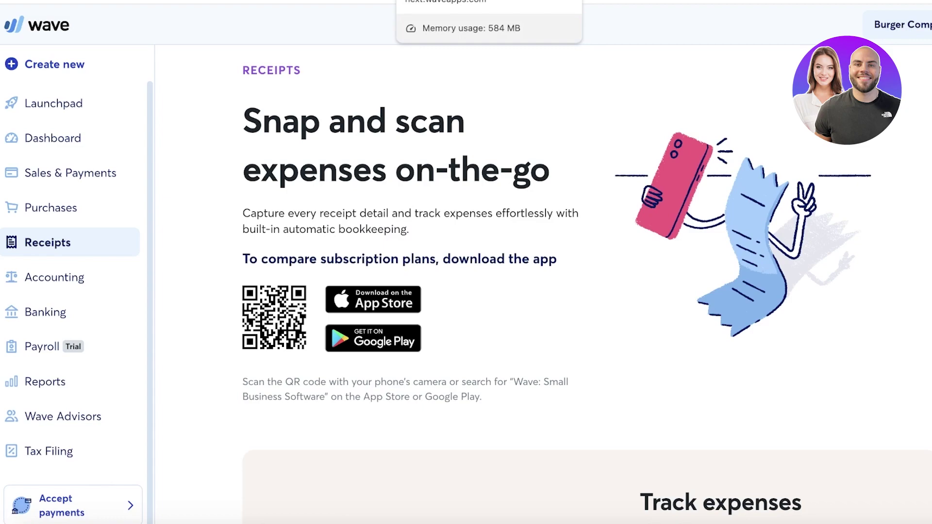
From Launchpad, choose Professional invoicing and start building the invoice template
click(74, 103)
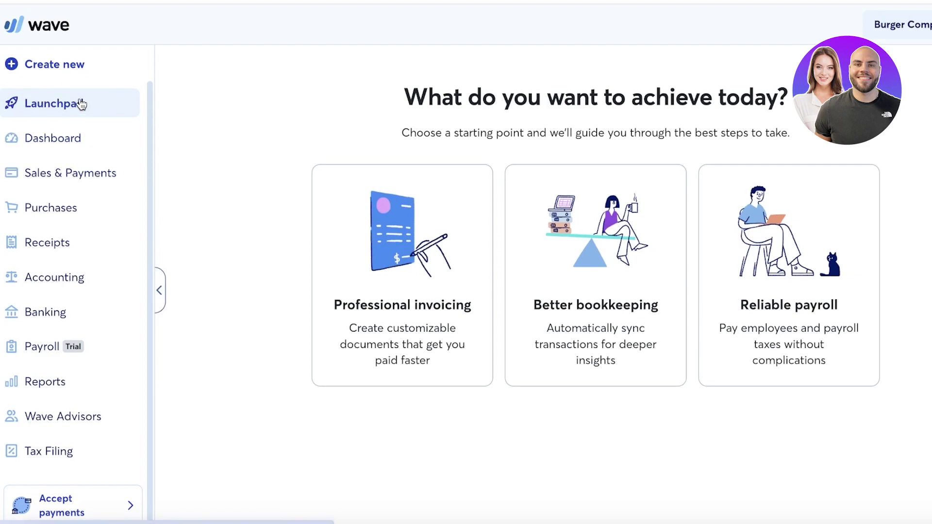
click(385, 265)
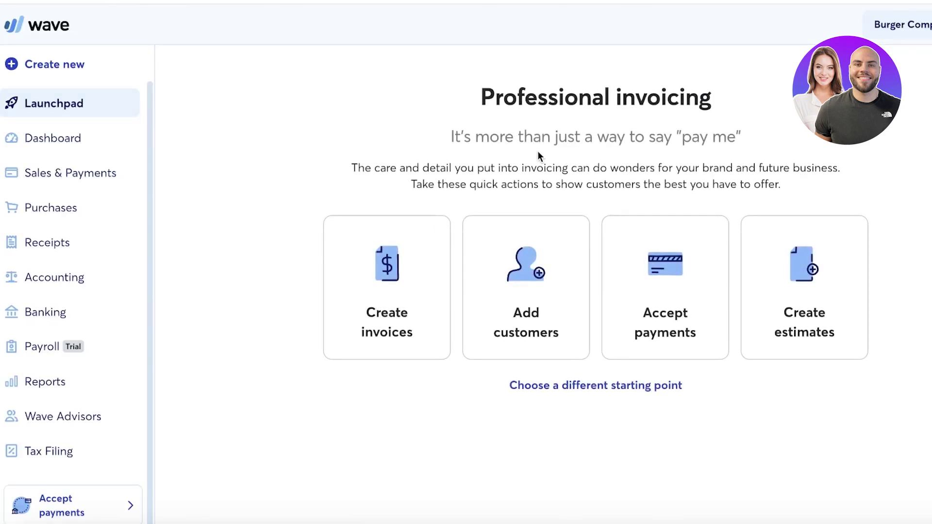
click(430, 294)
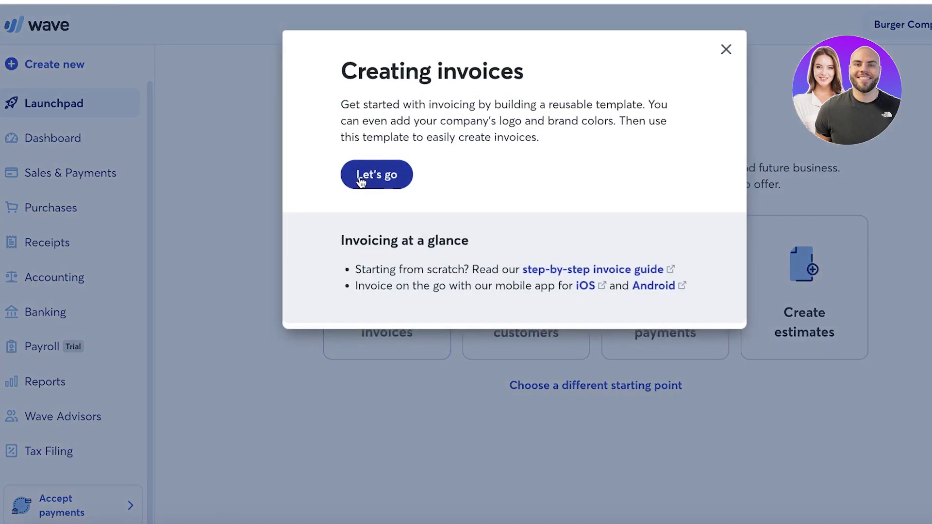
click(360, 179)
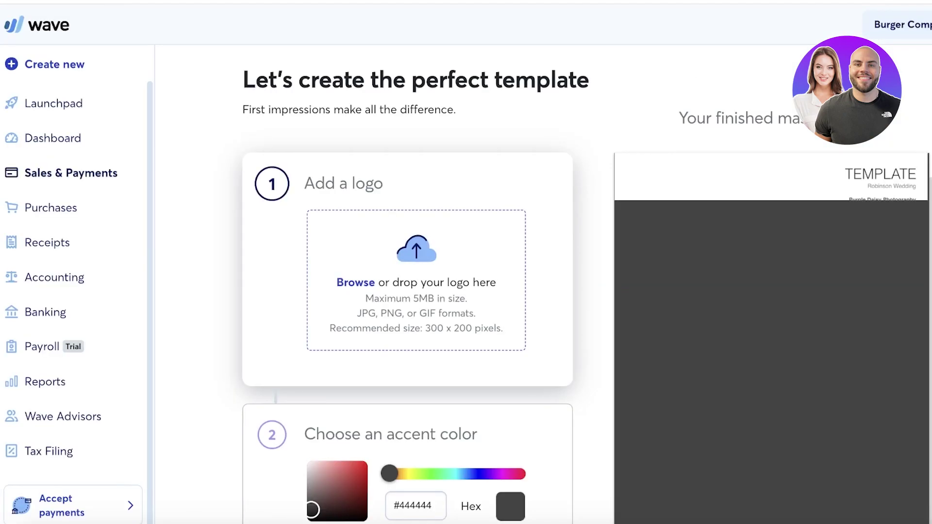
Upload the DUR DEN logo from the Downloads folder
click(396, 311)
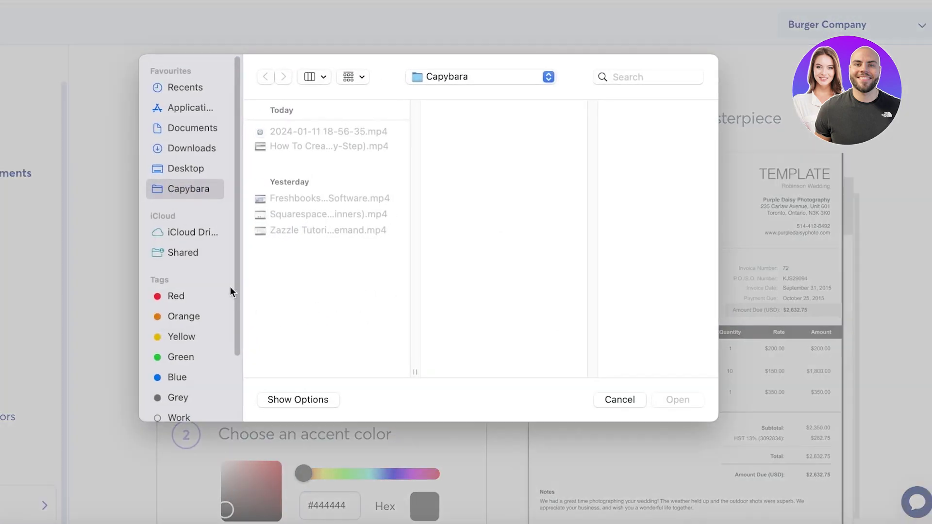
click(199, 161)
scroll(310, 226, down, 10)
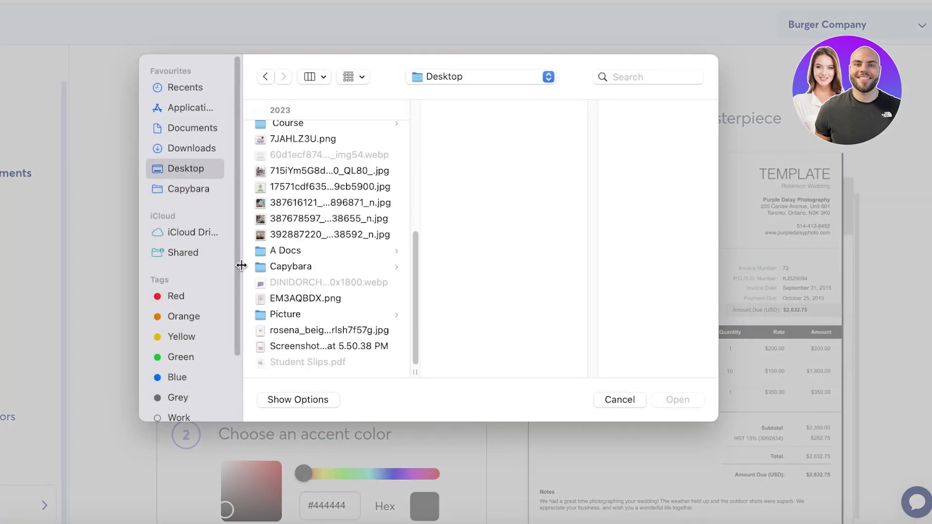
click(188, 149)
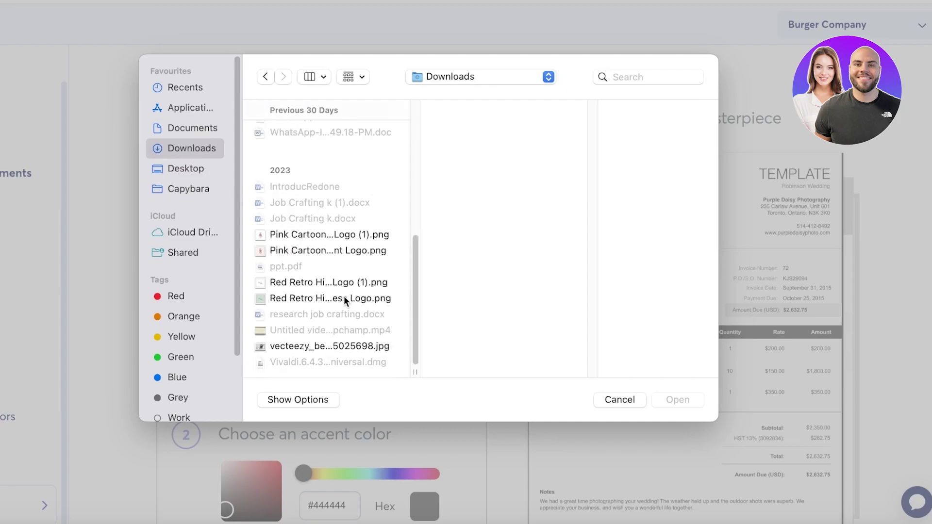
double_click(343, 296)
scroll(379, 266, down, 5)
scroll(379, 264, up, 5)
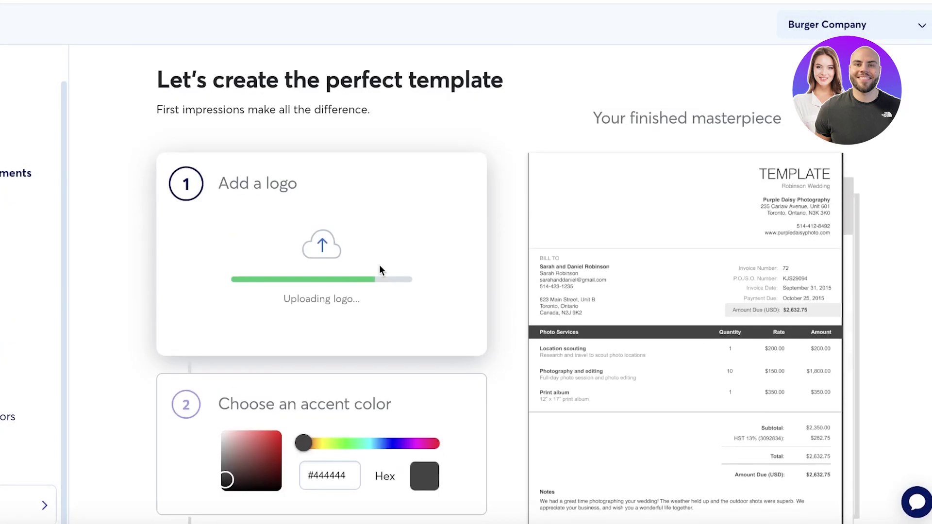
scroll(379, 269, down, 7)
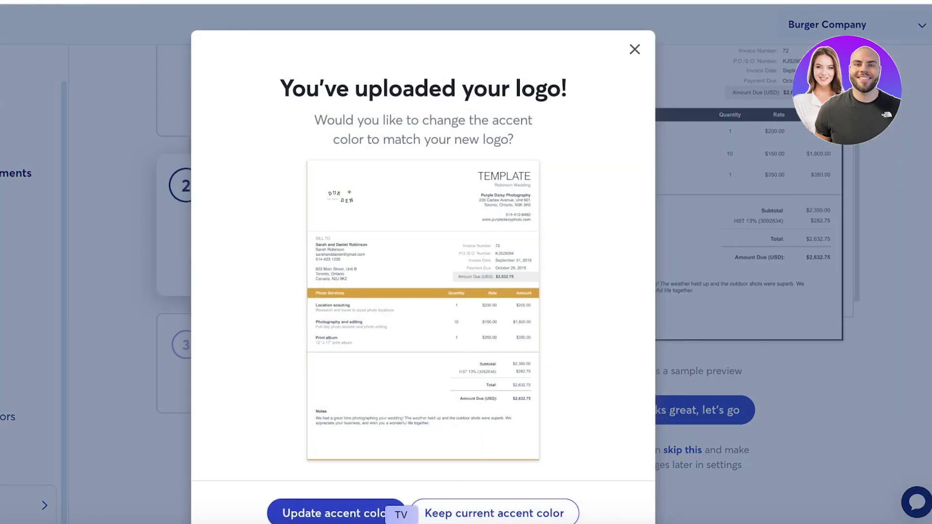
Match the accent colour to the logo (#E49C14) and choose the Classic template
click(373, 514)
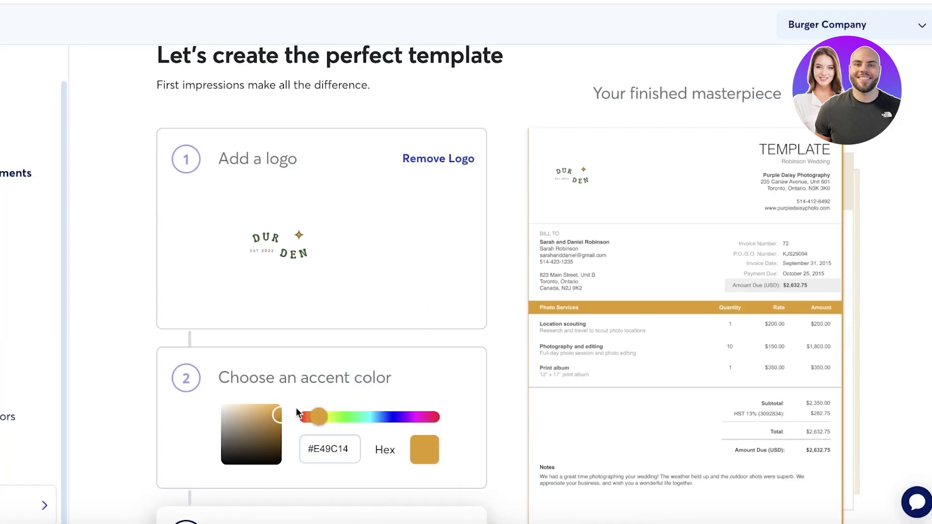
scroll(302, 398, down, 4)
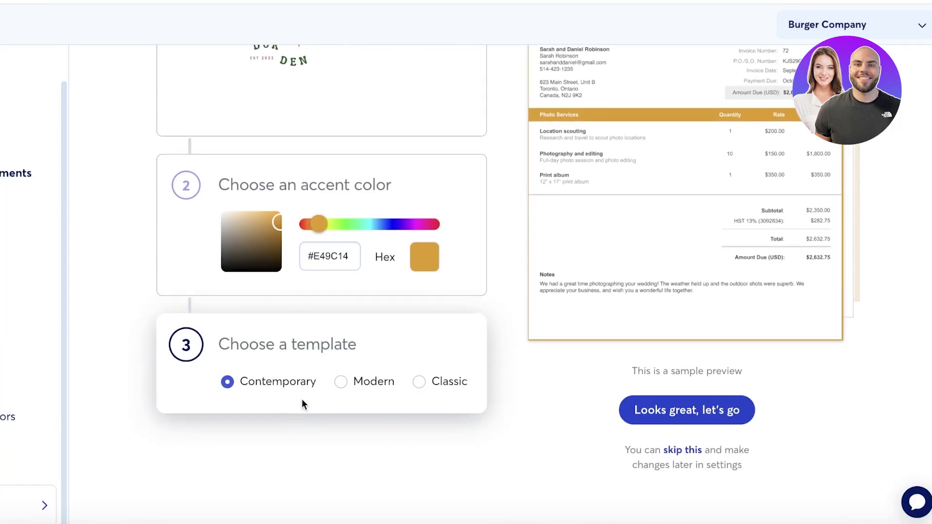
click(358, 386)
click(439, 382)
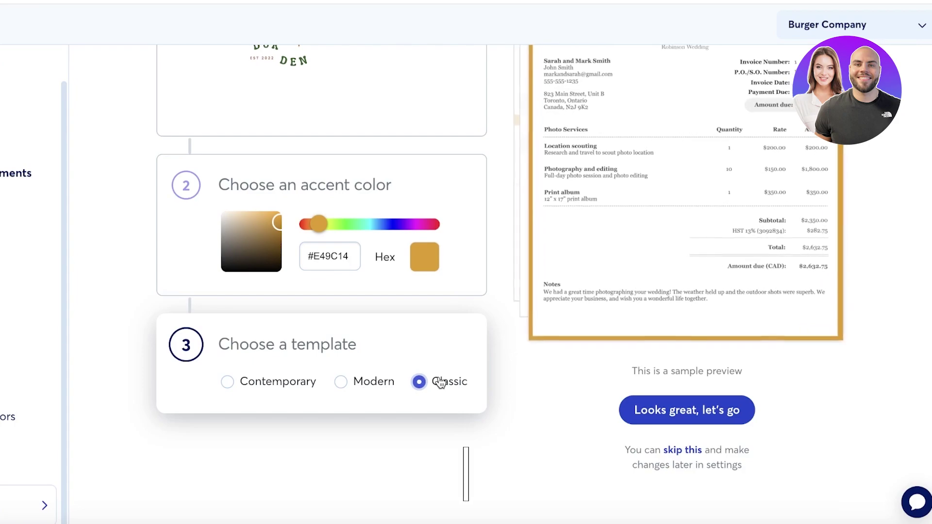
click(372, 381)
click(282, 381)
scroll(279, 372, up, 3)
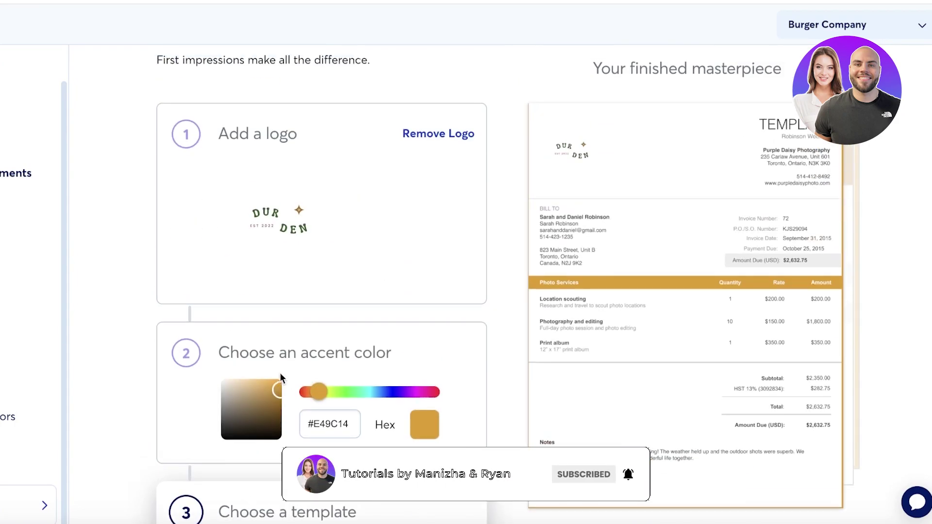
scroll(335, 396, down, 1)
click(418, 442)
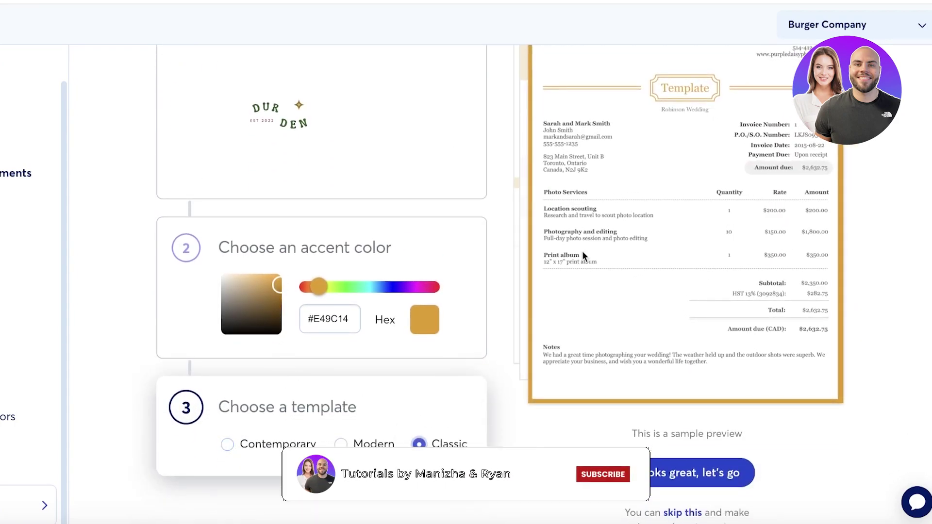
Accept the template setup with Looks great, let's go
scroll(581, 251, up, 3)
scroll(581, 263, down, 4)
click(724, 411)
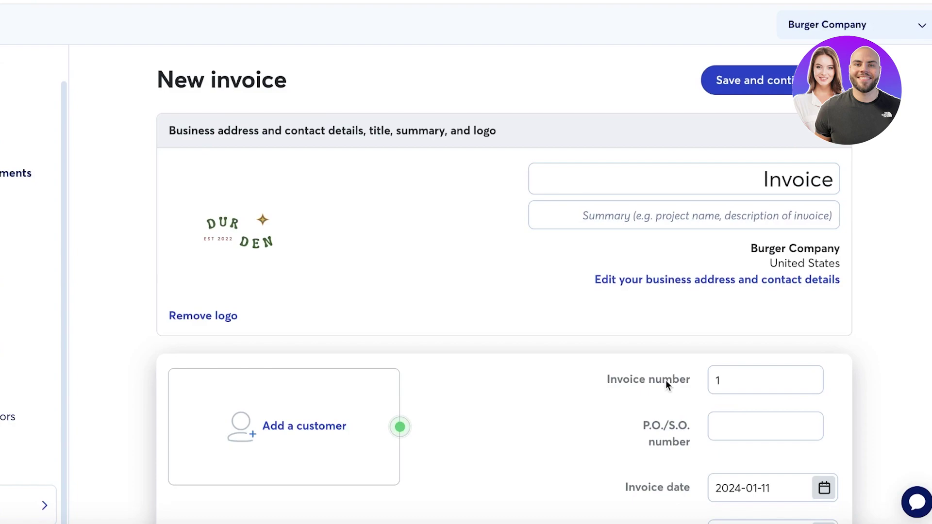
Enter 'A3 Marketing Services' as the invoice summary
click(657, 216)
text(A)
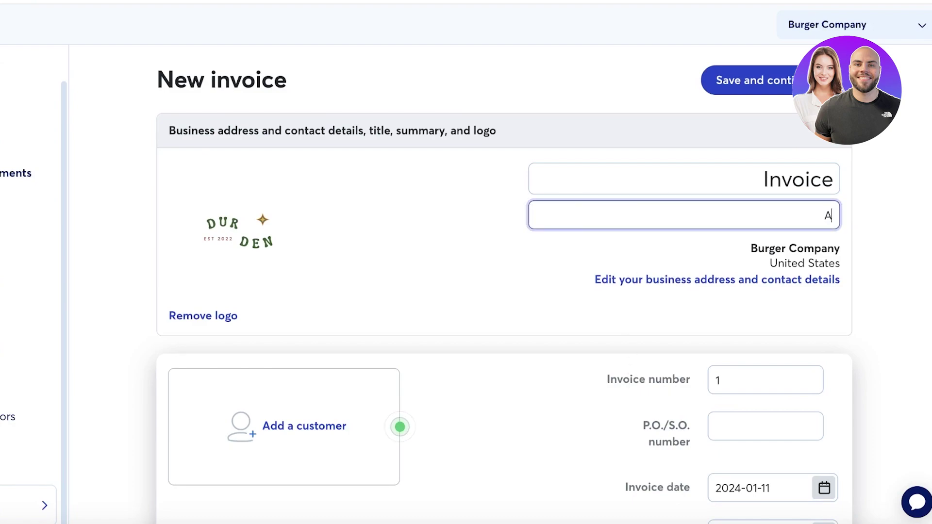
text(3 Marketing Services)
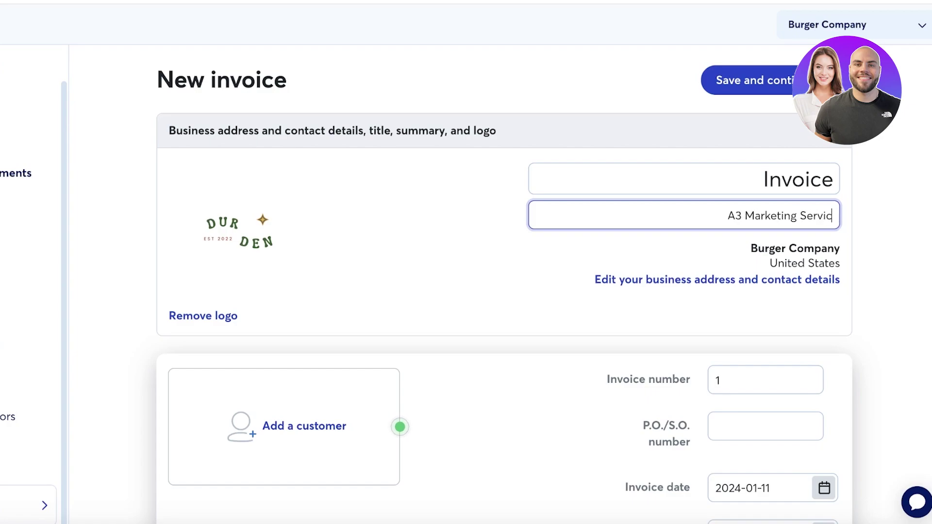
click(753, 248)
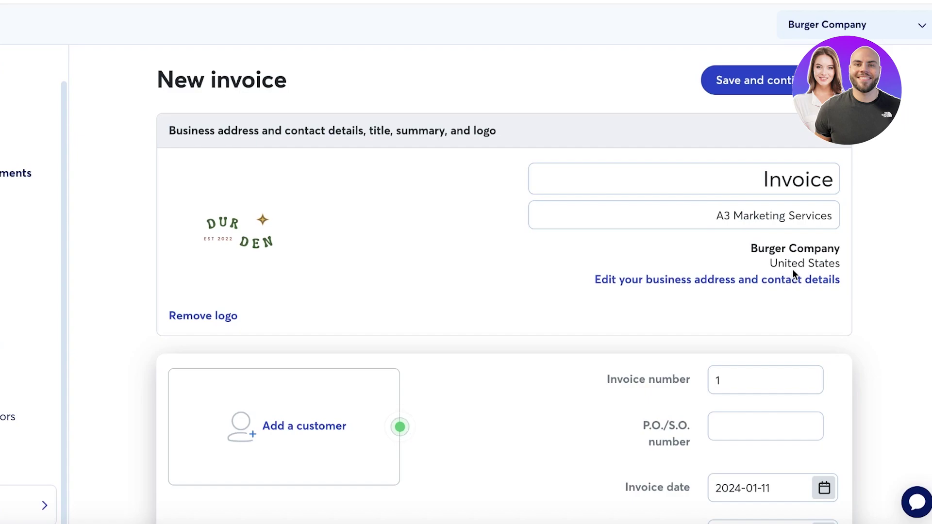
Look at the business address and contact details, closing them without changes
click(759, 281)
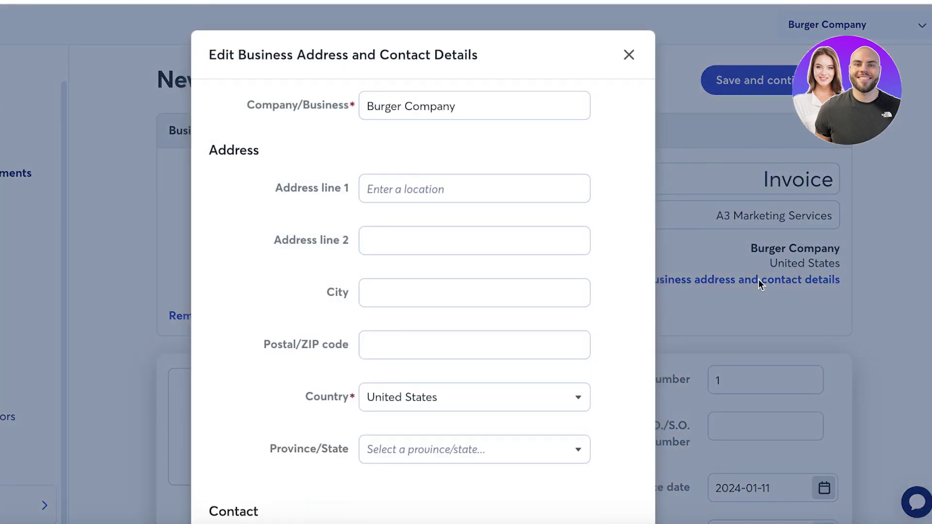
scroll(492, 243, down, 5)
scroll(516, 145, up, 5)
click(623, 55)
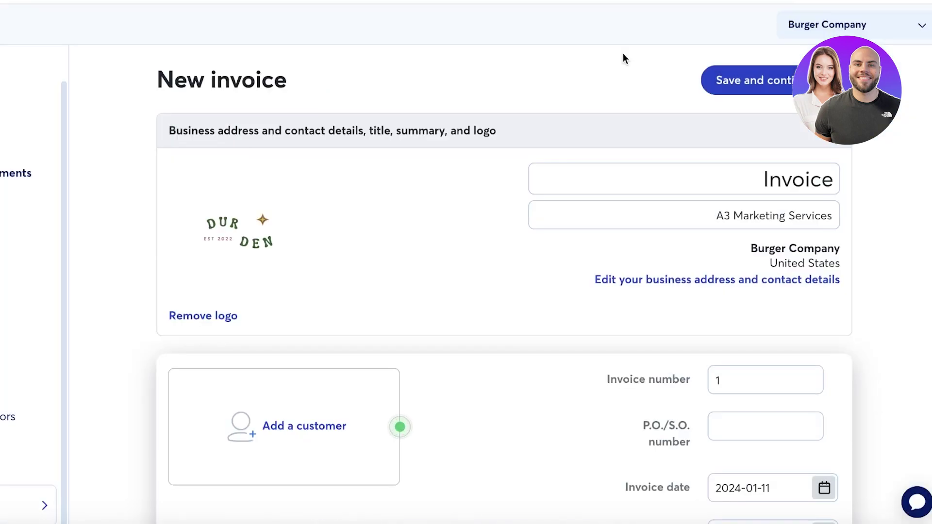
scroll(743, 188, down, 3)
scroll(742, 188, up, 3)
click(770, 179)
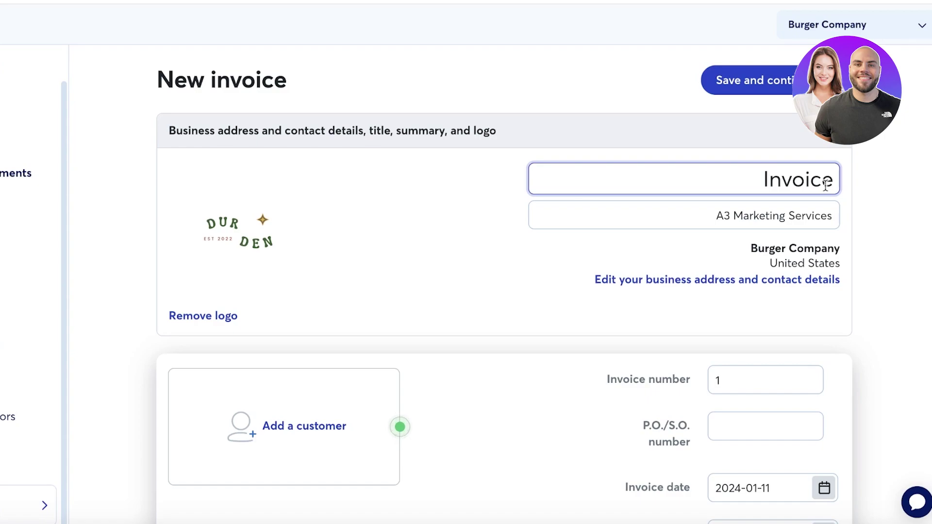
scroll(776, 203, down, 8)
scroll(835, 200, up, 5)
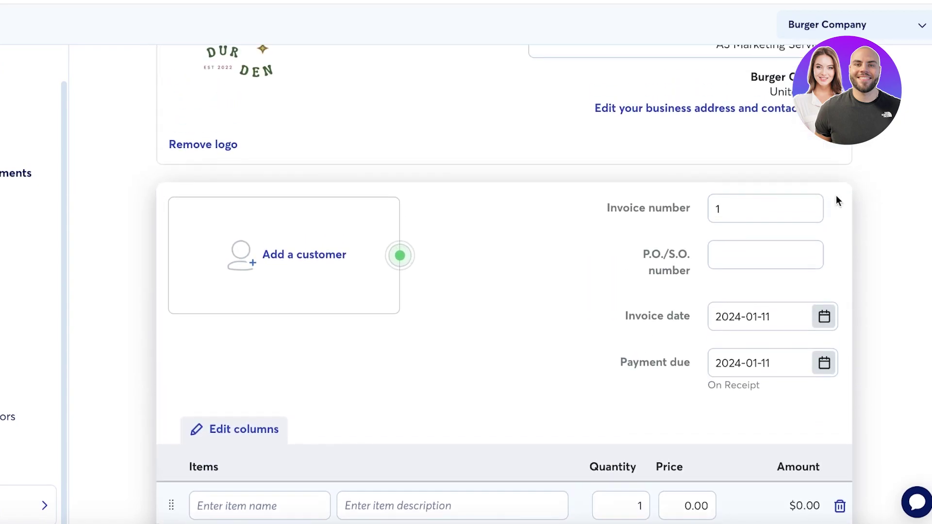
scroll(790, 156, up, 4)
scroll(539, 252, down, 3)
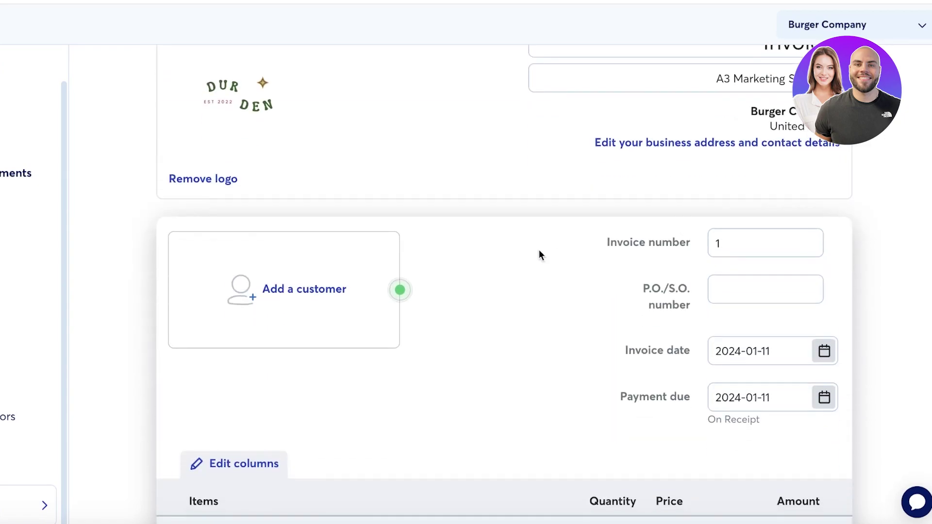
Replace Meat Supplier by starting a new customer and entering the customer's name
click(342, 271)
click(290, 283)
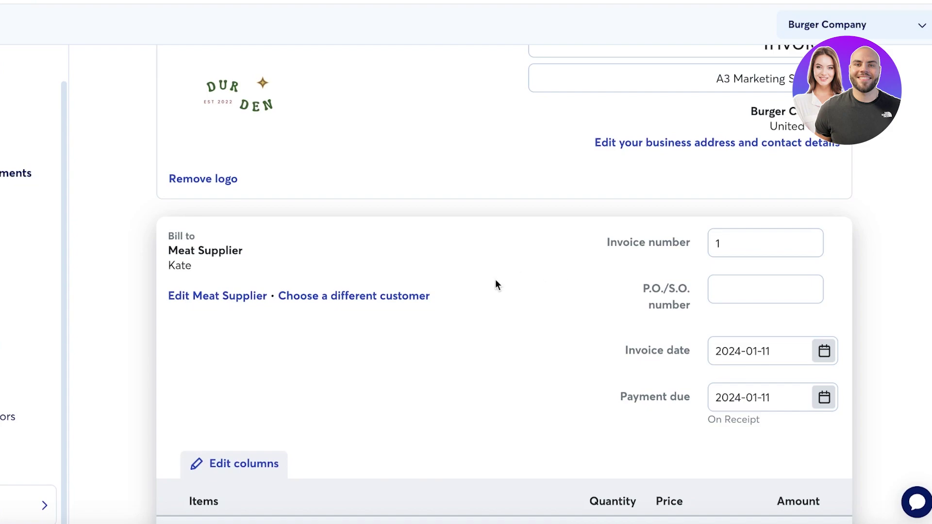
click(257, 297)
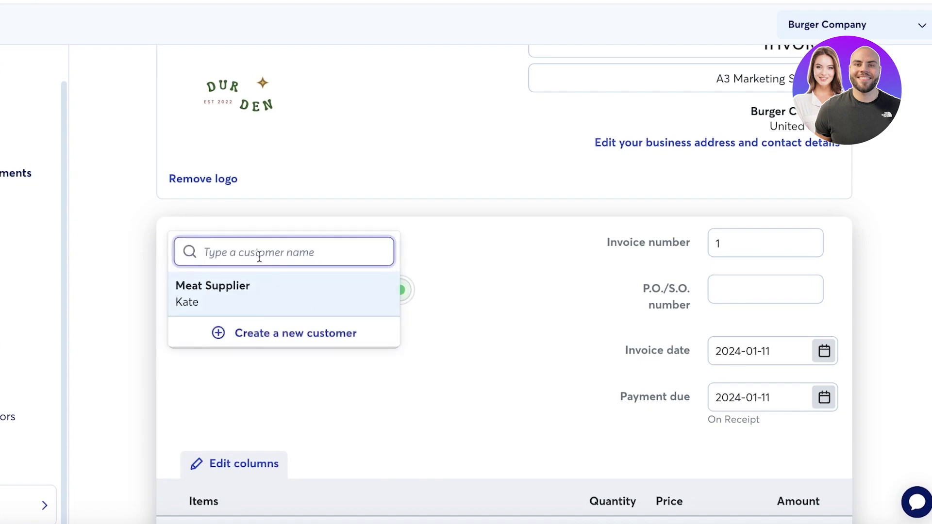
click(275, 328)
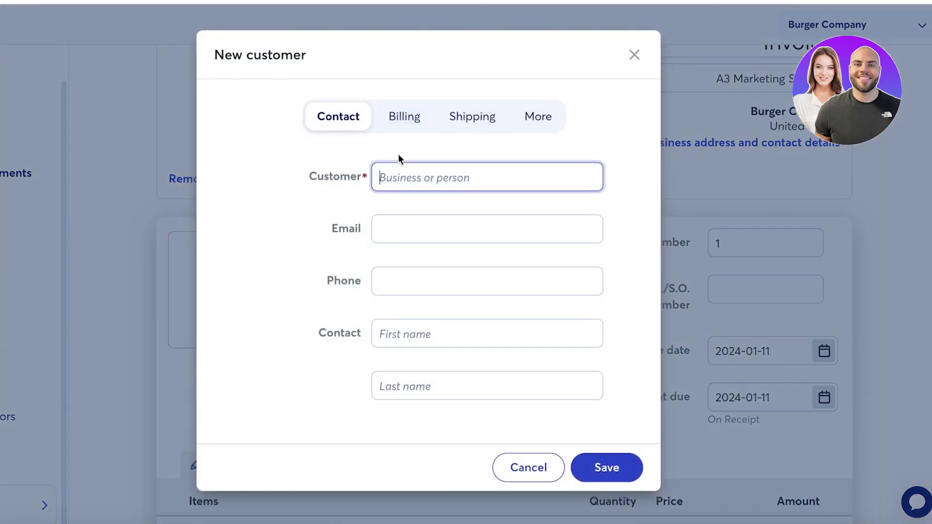
text(Bill)
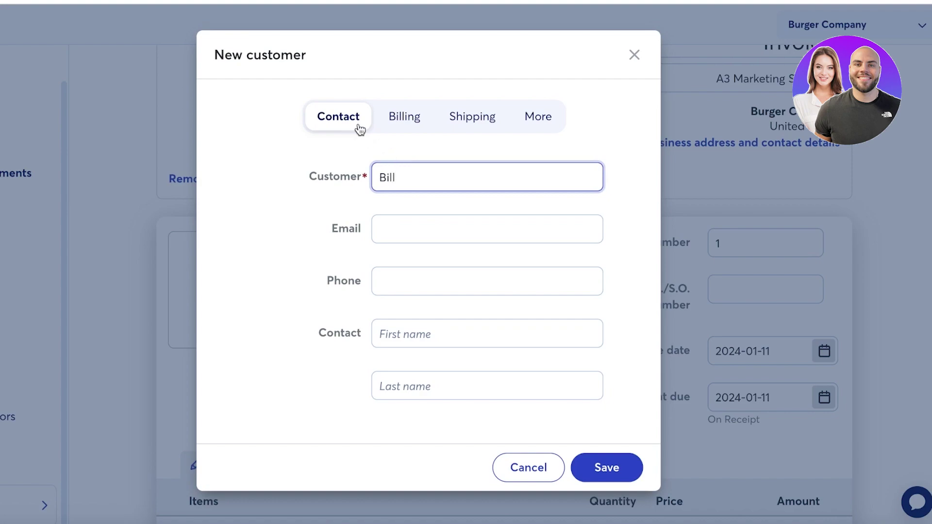
Review the customer's billing, shipping and additional details, then save the customer
click(403, 117)
click(471, 118)
click(536, 125)
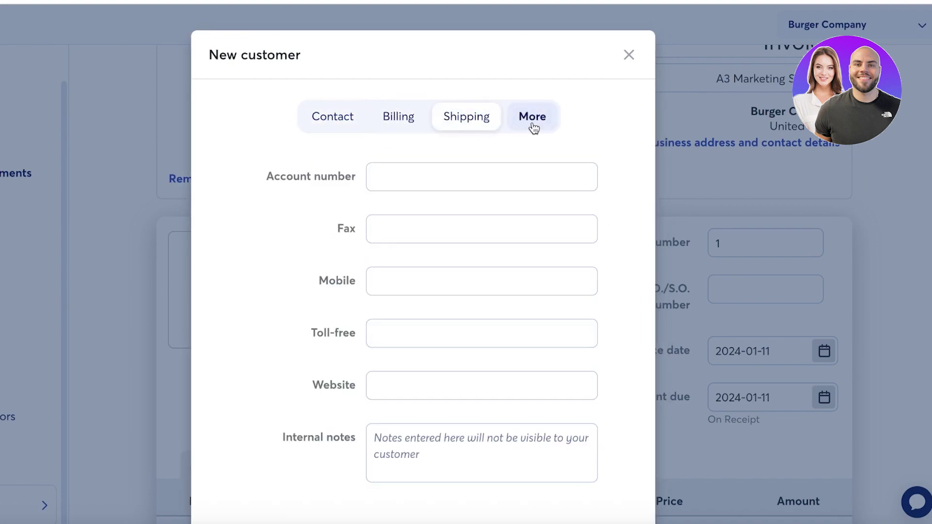
click(473, 120)
click(331, 127)
click(588, 477)
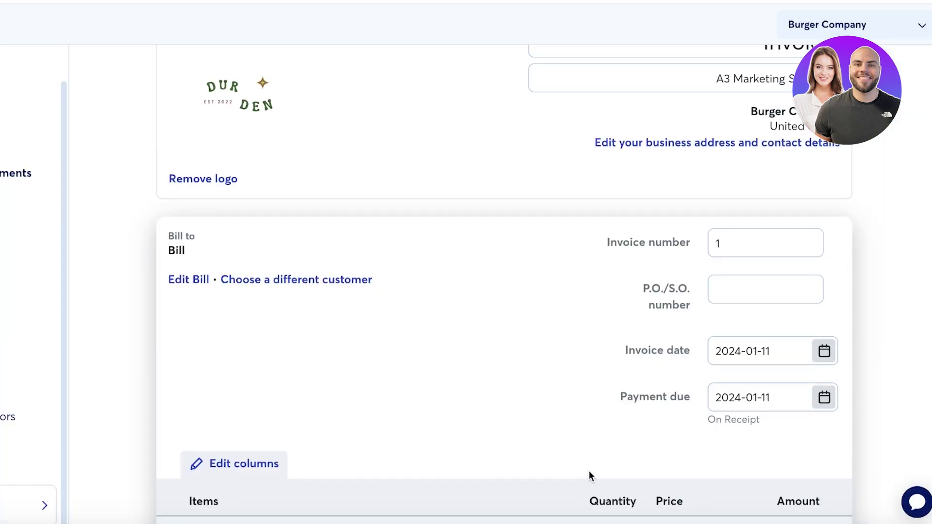
Set the invoice's payment due to Within 15 Days
click(731, 240)
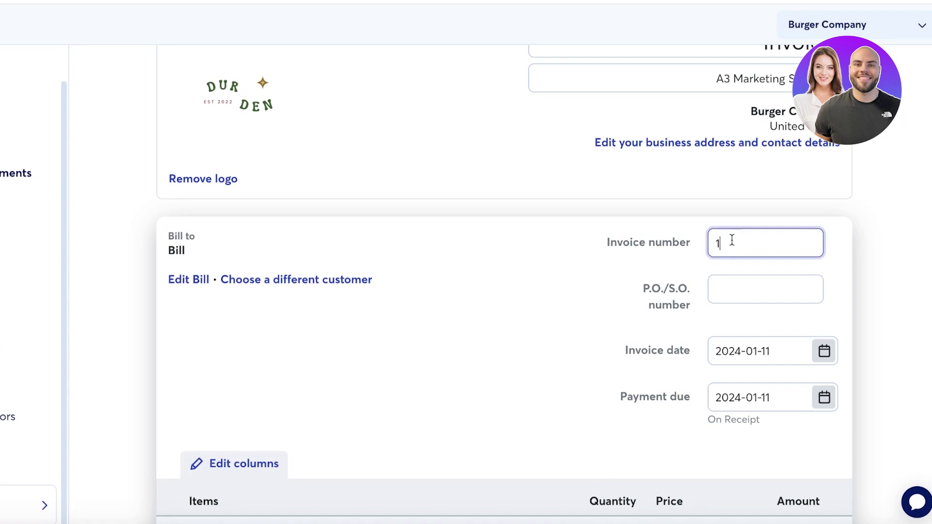
click(756, 285)
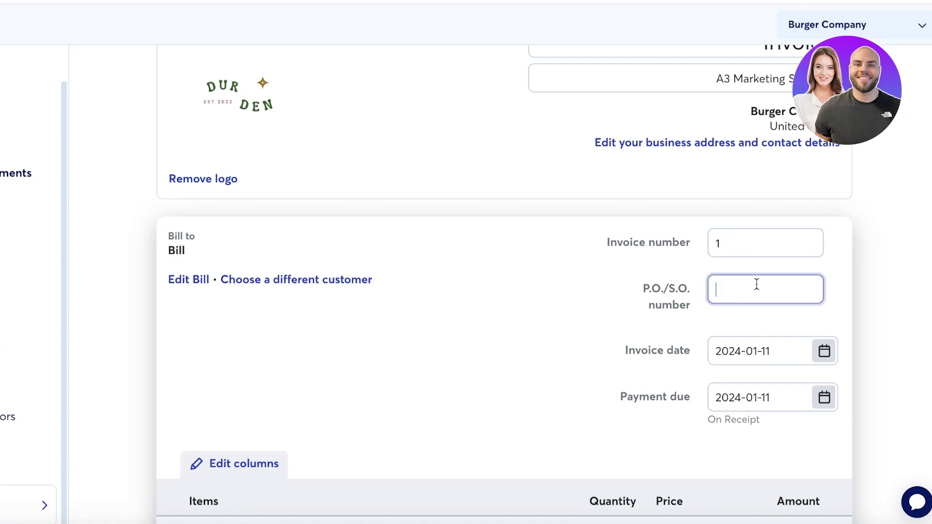
scroll(726, 393, down, 3)
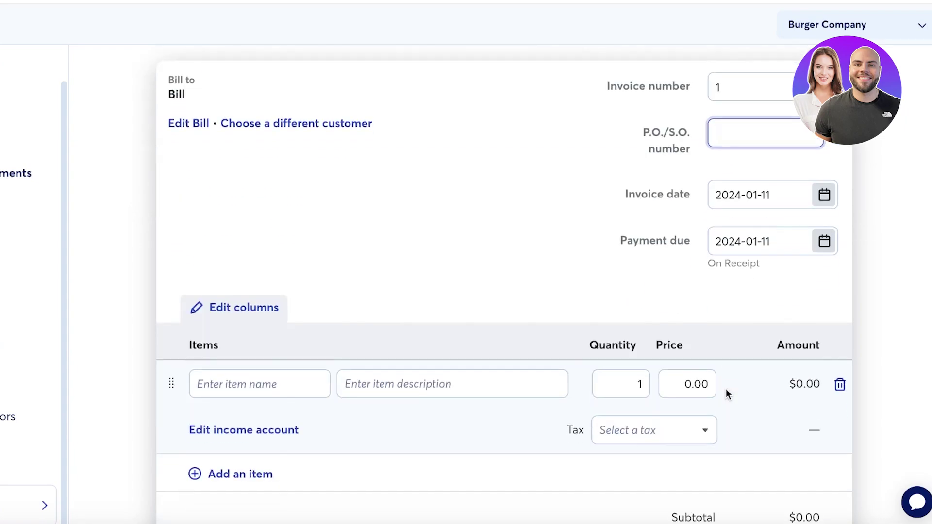
click(788, 239)
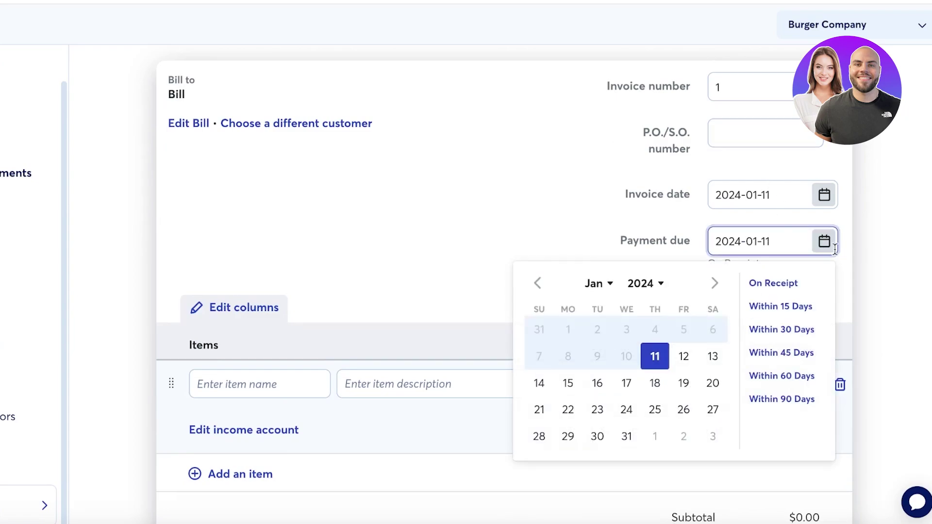
click(795, 306)
Pick January 12 as the invoice date
click(782, 194)
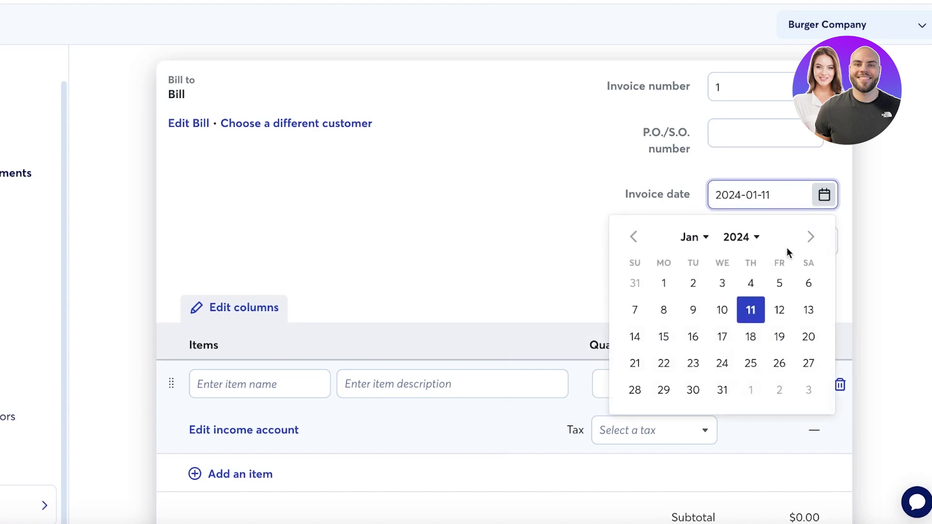
click(777, 313)
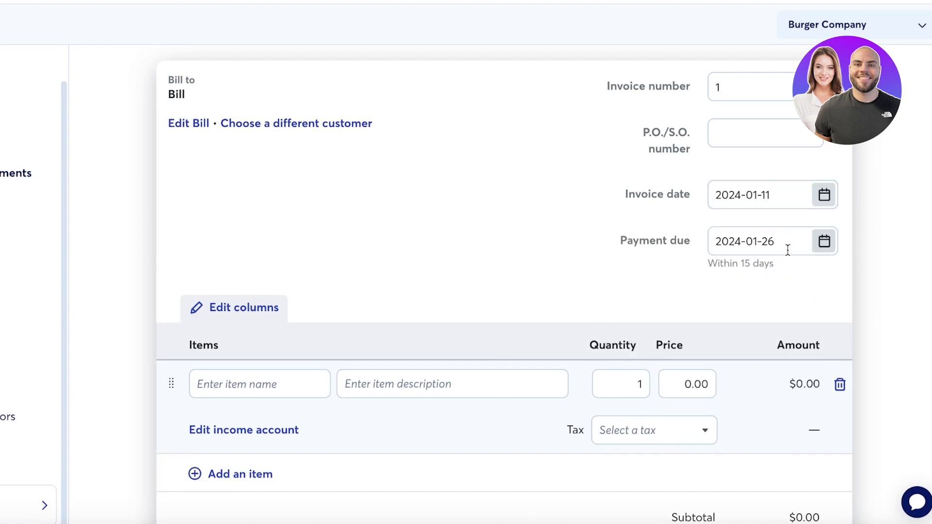
scroll(245, 316, down, 3)
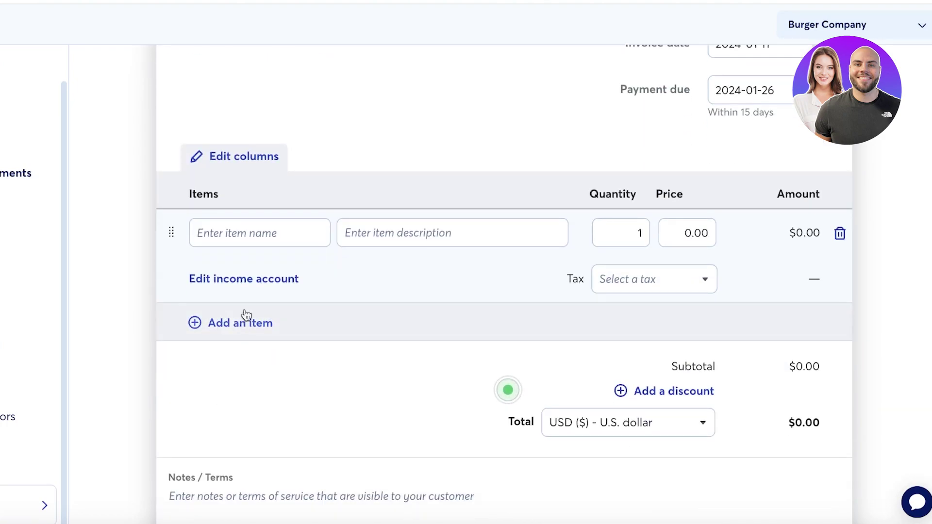
Relabel the items, units and price columns as Services, Hours and Rate, and save
click(233, 156)
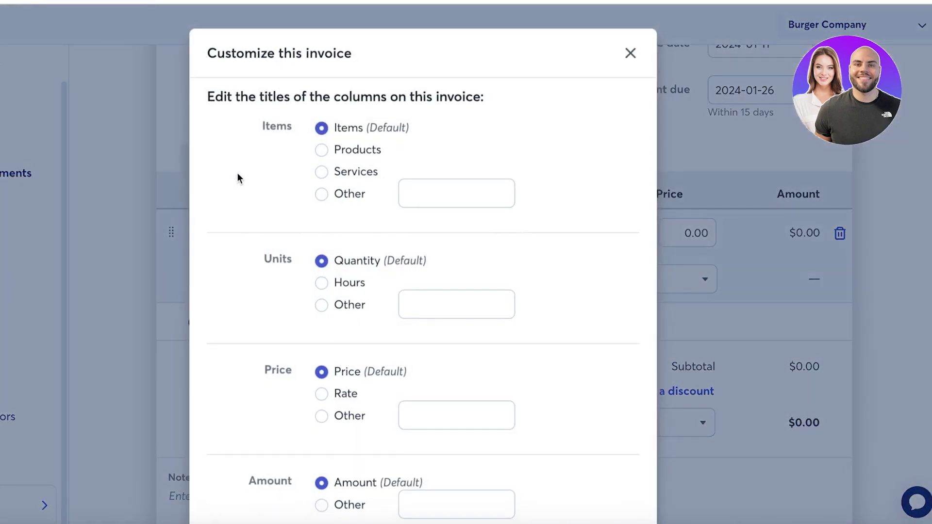
click(322, 172)
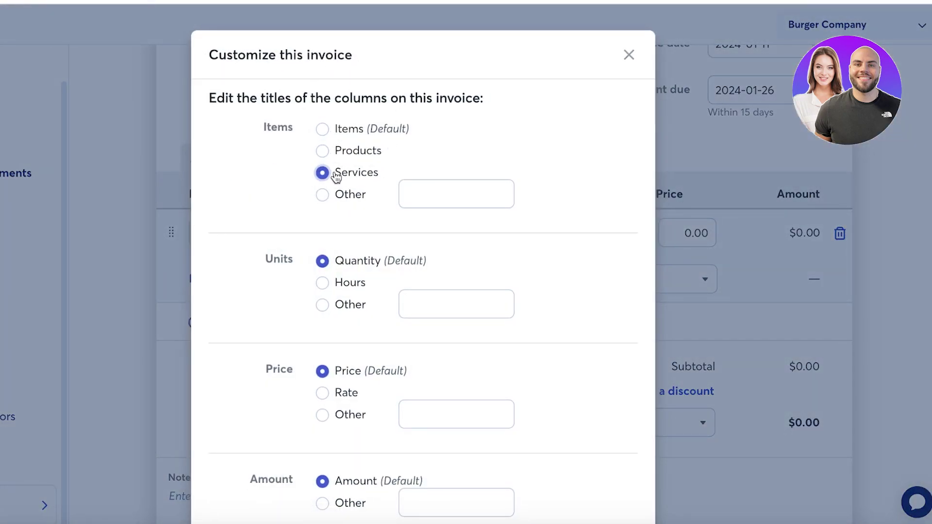
scroll(345, 187, down, 3)
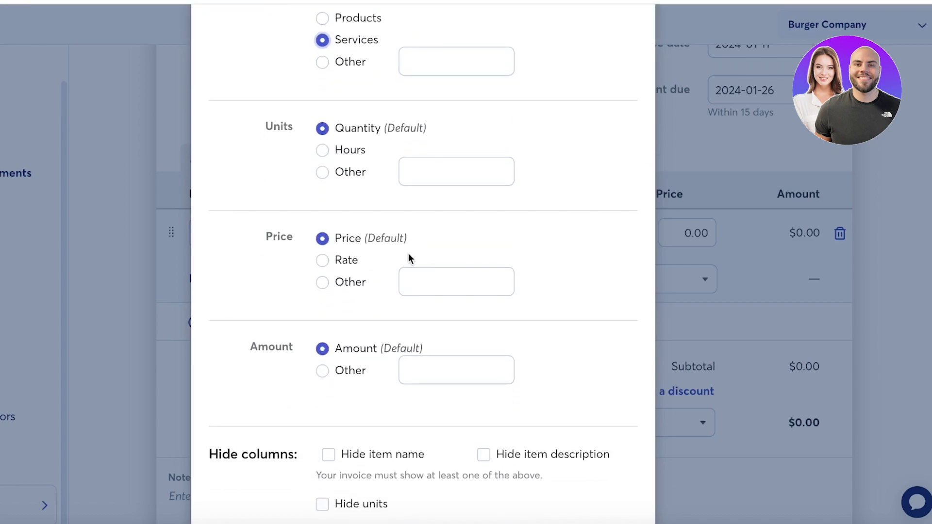
click(350, 156)
scroll(349, 158, up, 1)
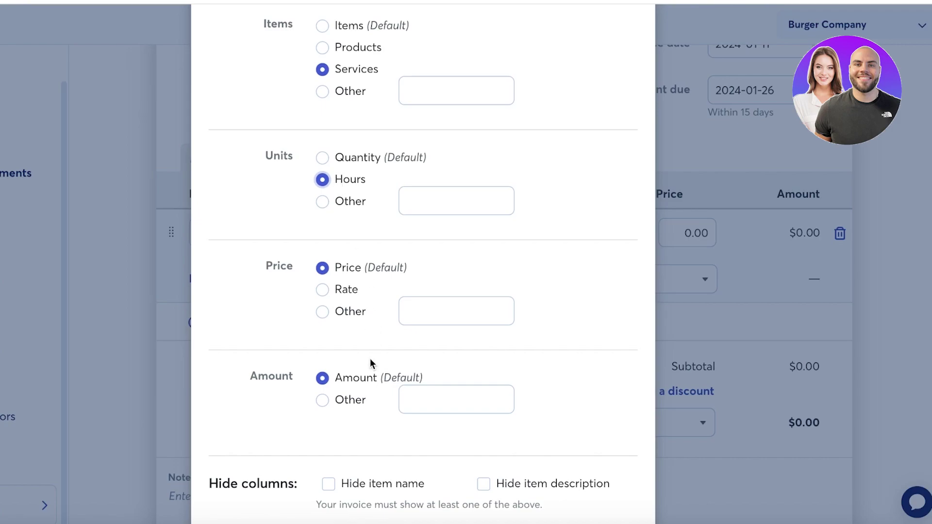
click(321, 291)
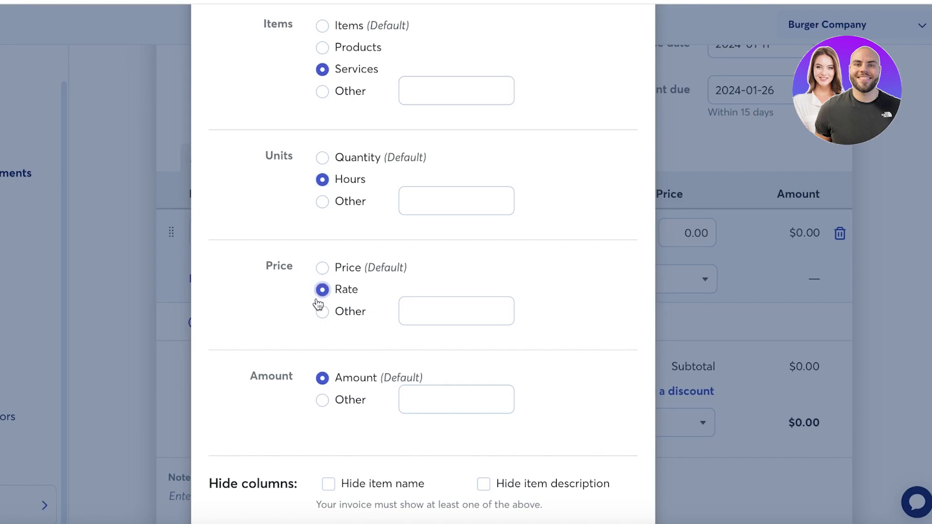
scroll(313, 332, down, 5)
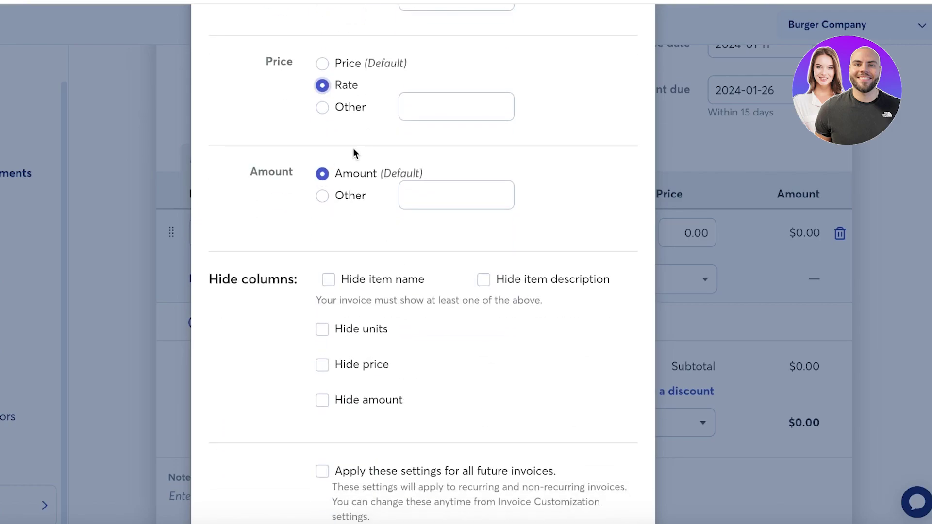
scroll(353, 147, down, 1)
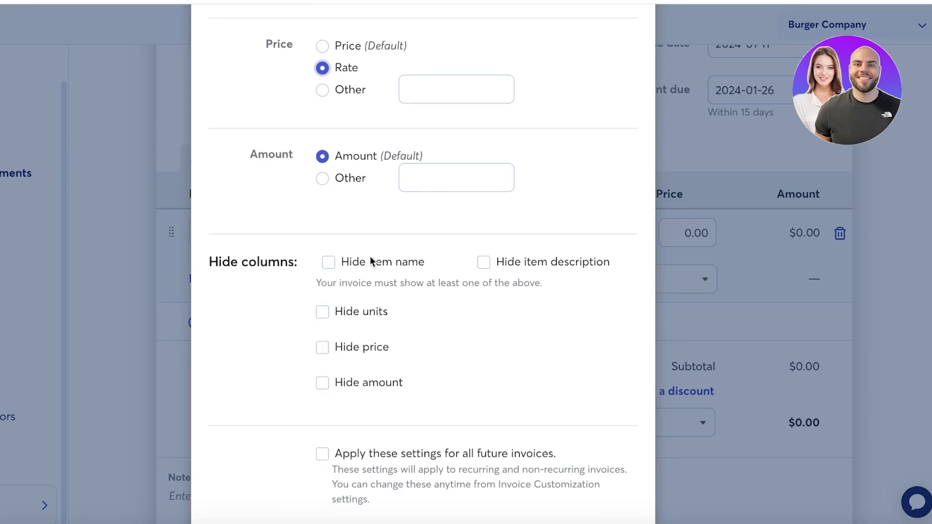
scroll(374, 260, down, 2)
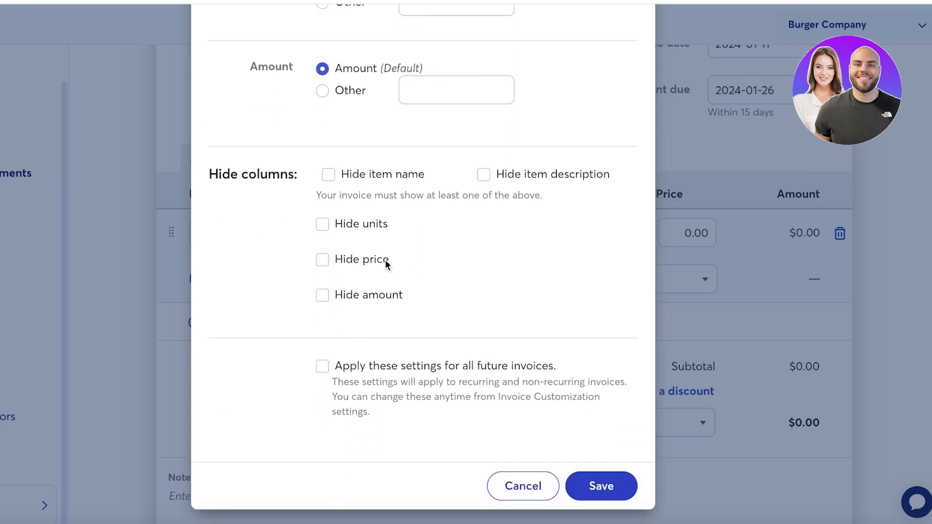
click(625, 497)
click(273, 234)
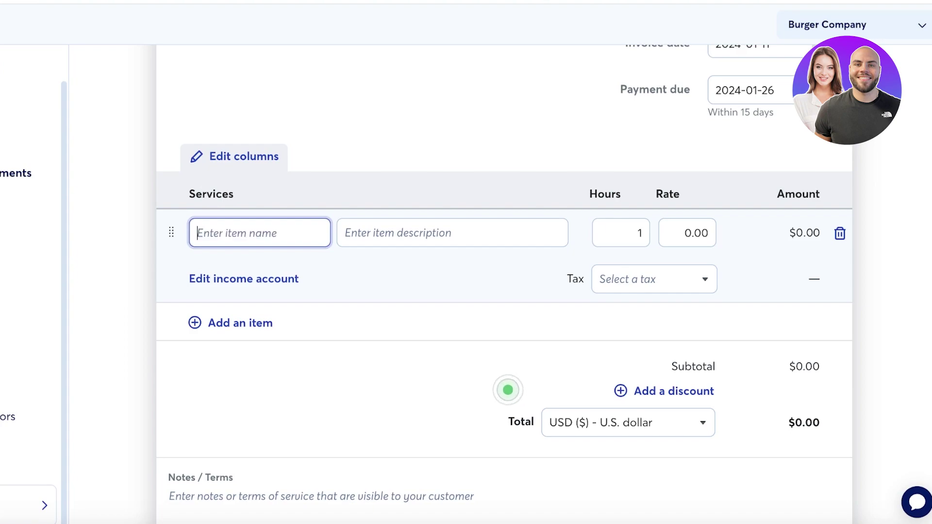
Enter the service 'Social Media Campaign' with the description 'ABC'
text(So)
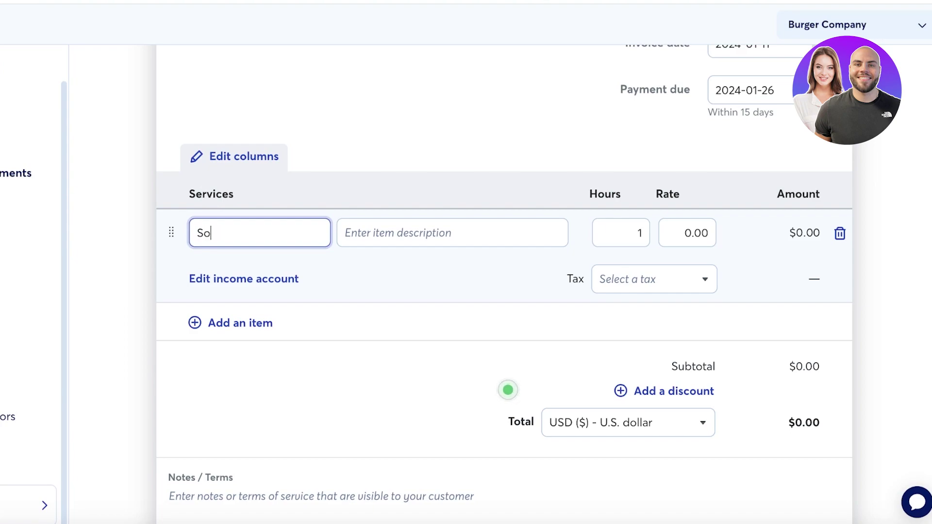
text(cial Media )
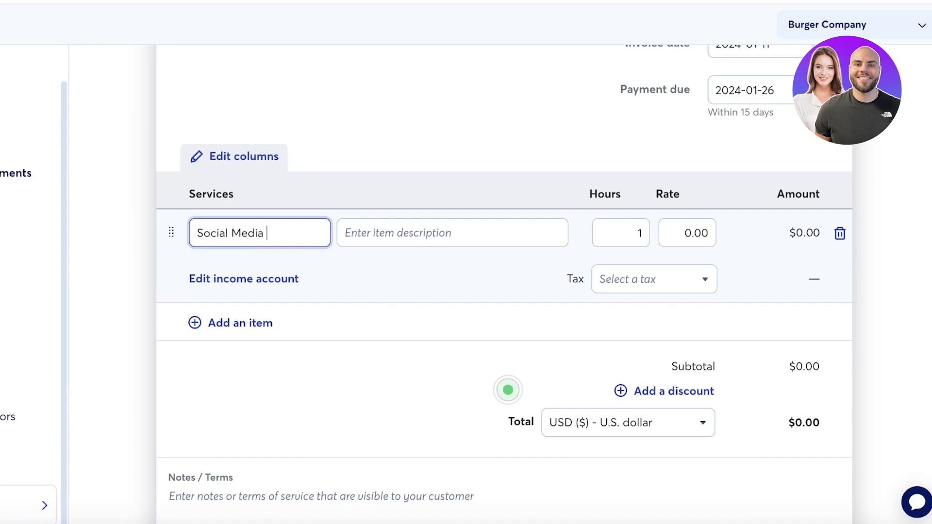
text(Campaign)
click(390, 233)
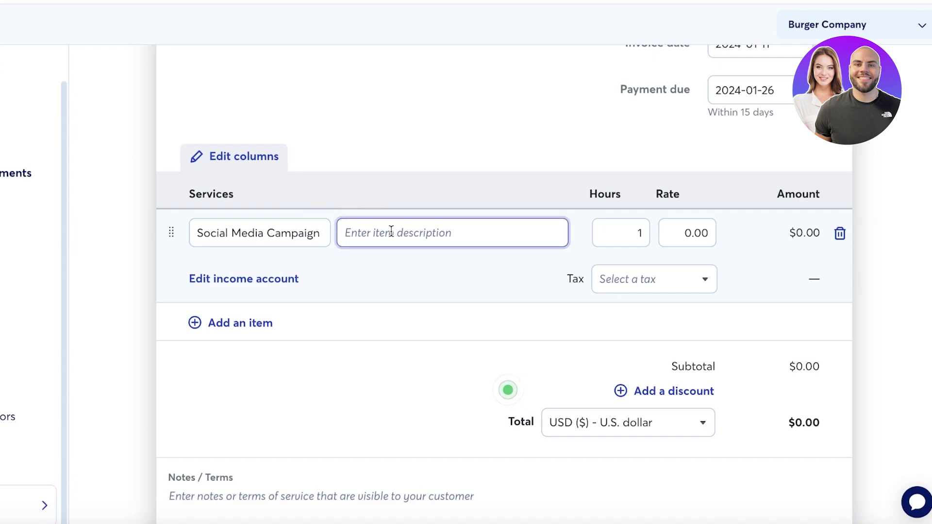
text(I)
key(BackSpace)
text(A)
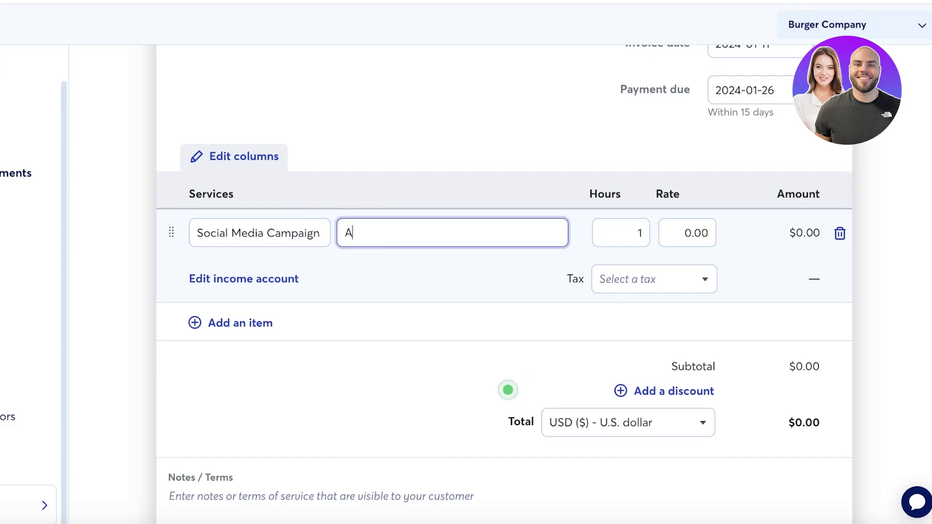
key(BackSpace)
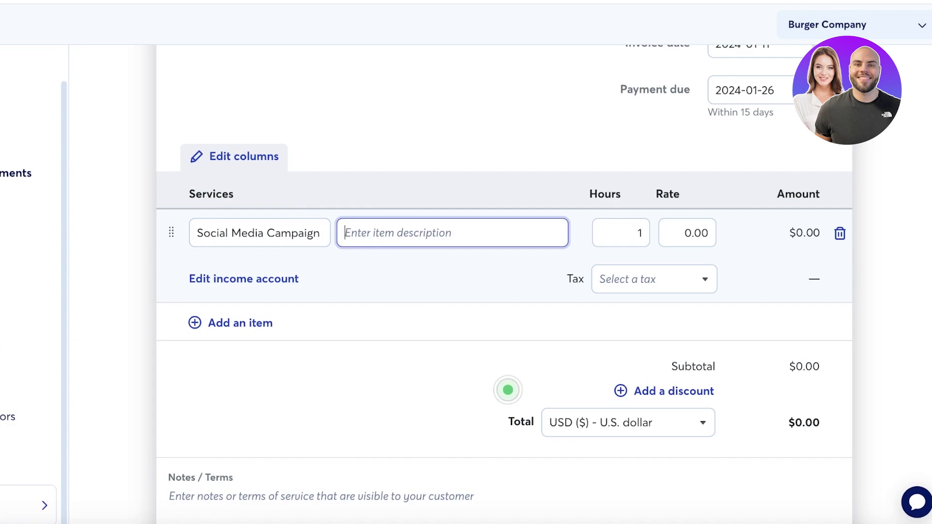
text(ABC)
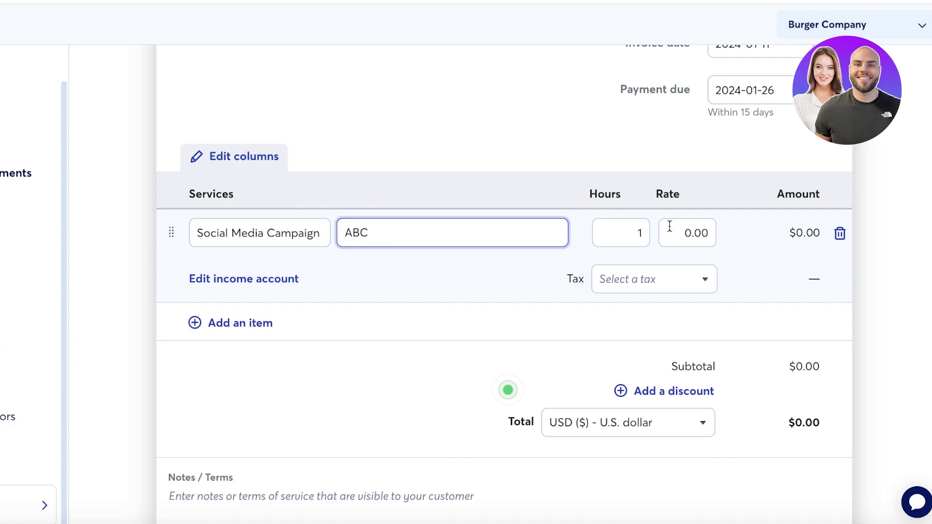
Fill in 600 hours and a rate of 10 for the line
click(638, 233)
double_click(644, 237)
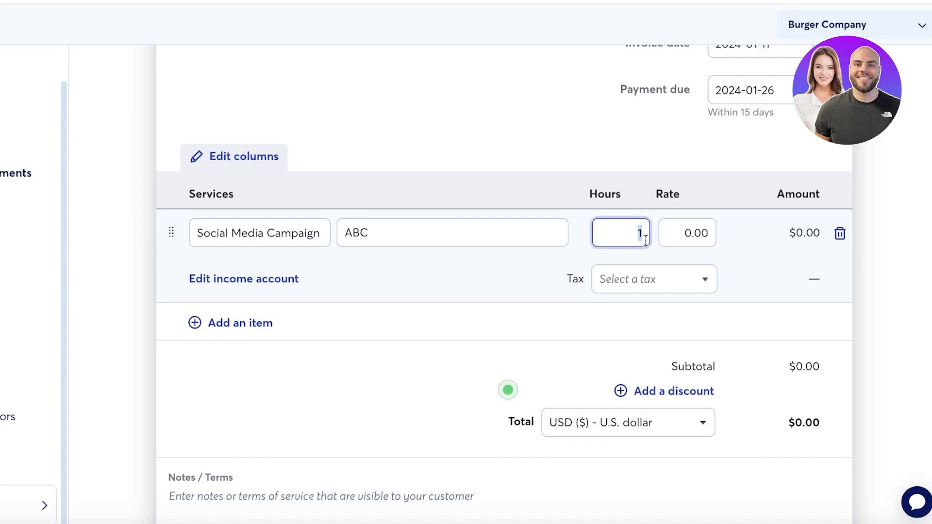
text(600)
double_click(688, 233)
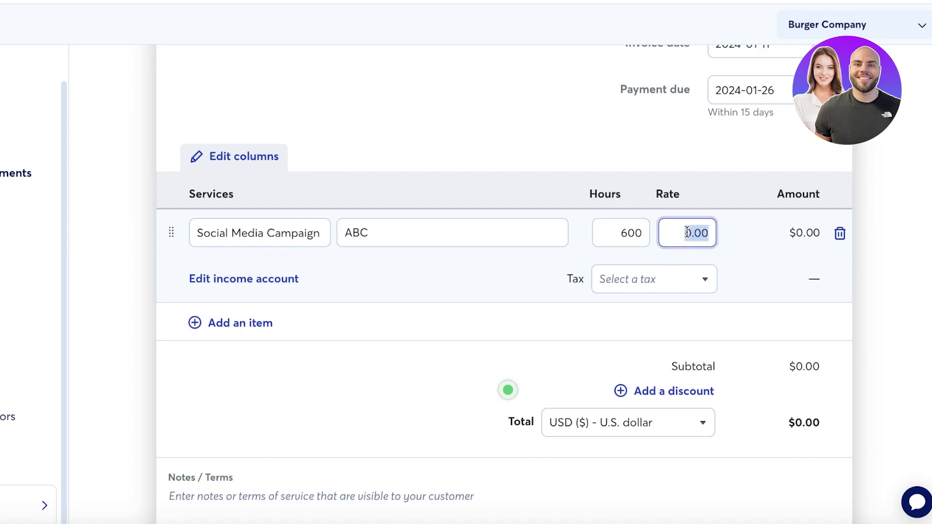
text(3)
key(BackSpace)
text(1)
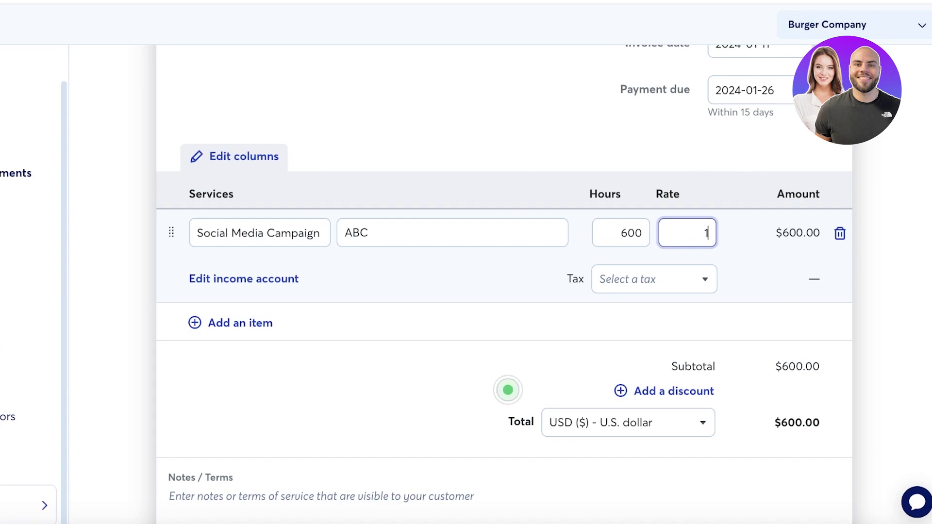
text(3)
key(BackSpace)
key(BackSpace)
text(10)
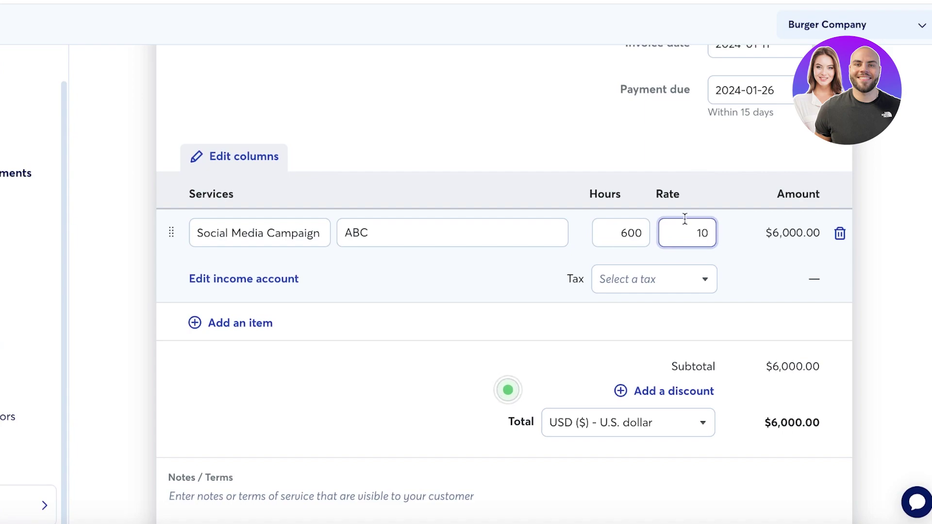
click(605, 145)
Correct the hours to 312 and re-enter the rate as 10.00
click(623, 227)
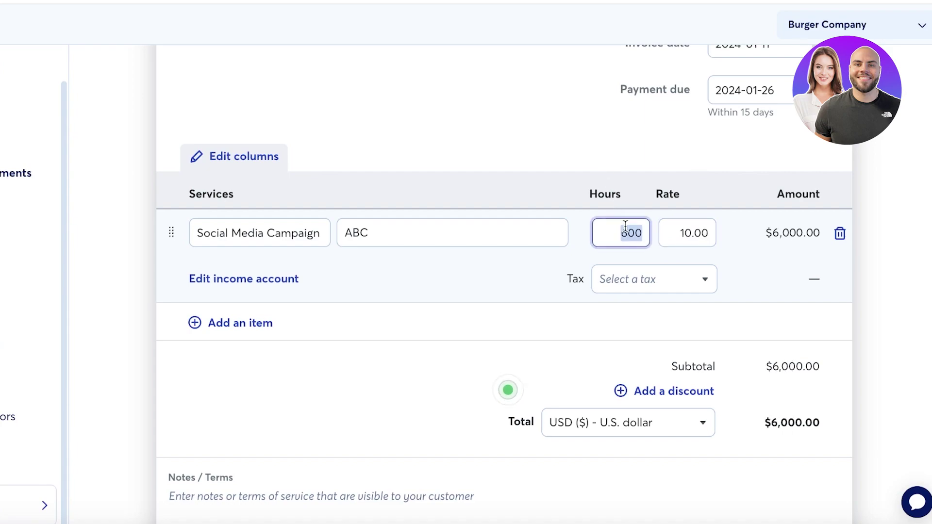
text(23)
key(BackSpace)
key(BackSpace)
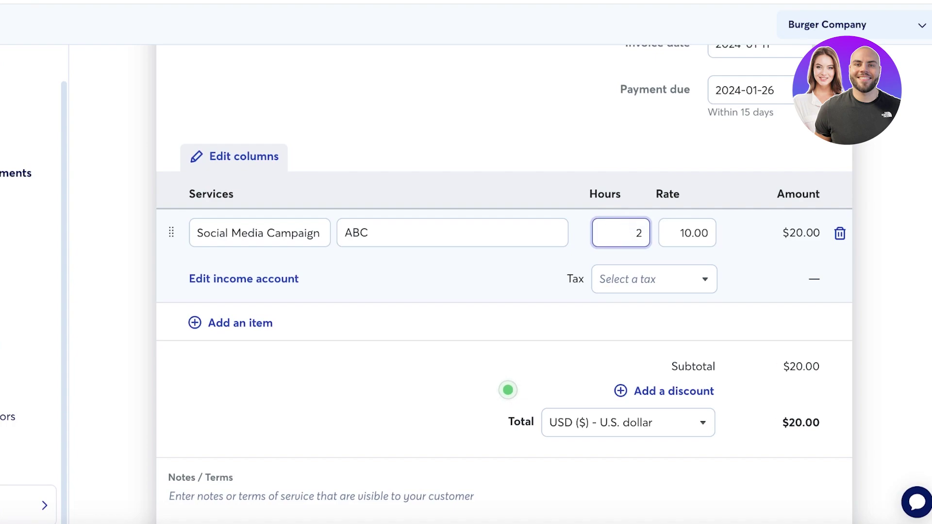
text(312)
click(691, 233)
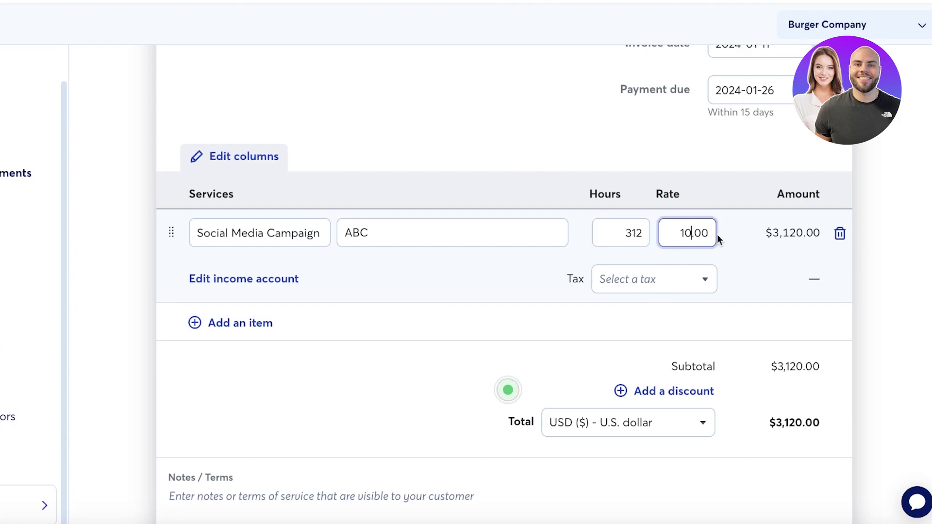
double_click(682, 233)
text(1)
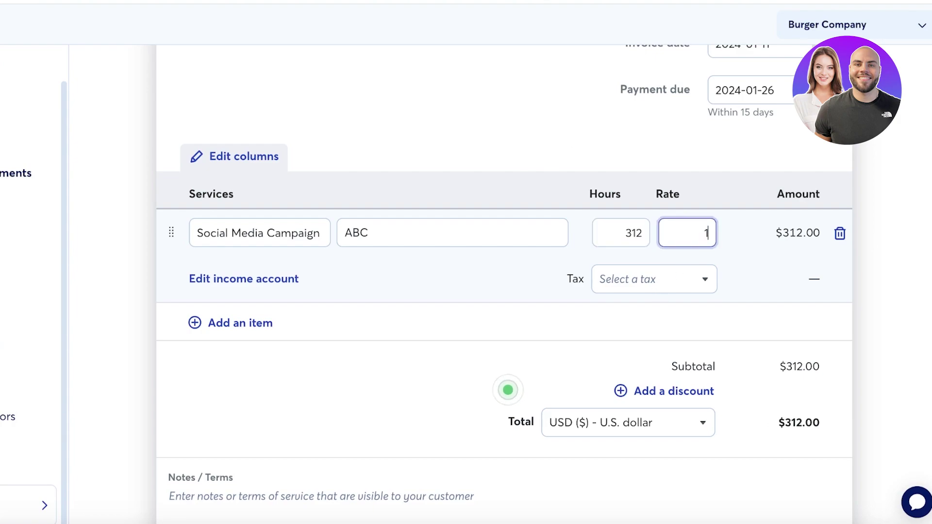
click(793, 237)
click(692, 232)
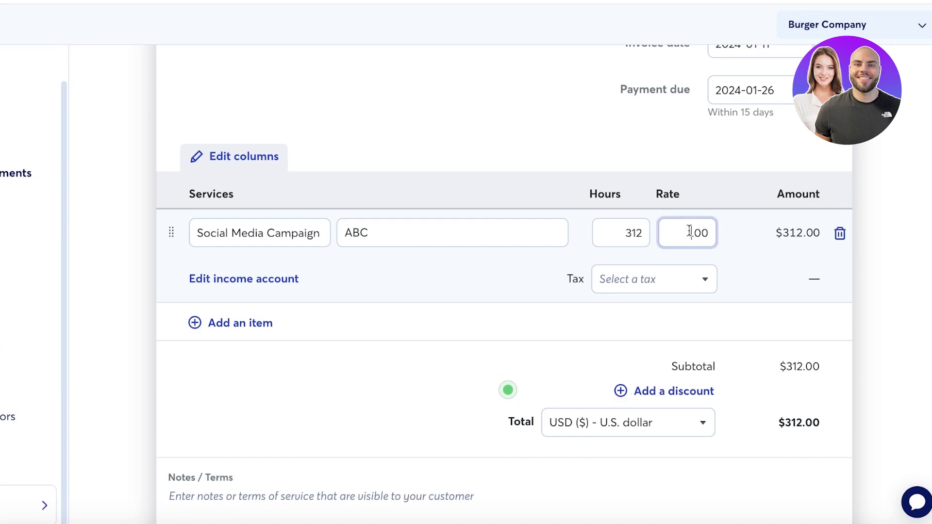
double_click(689, 232)
text(10)
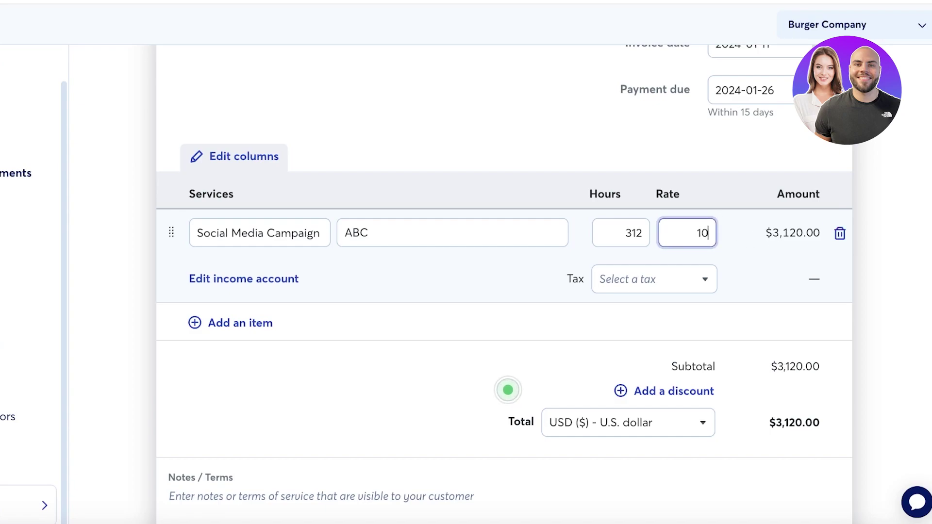
click(651, 295)
Open the line's tax options and cancel the new tax form, leaving no tax
click(651, 288)
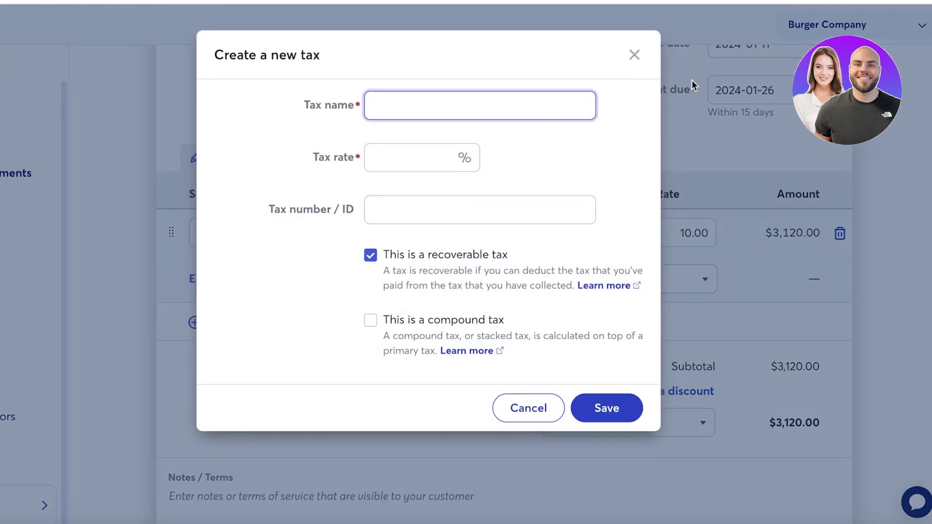
click(634, 54)
scroll(837, 304, down, 4)
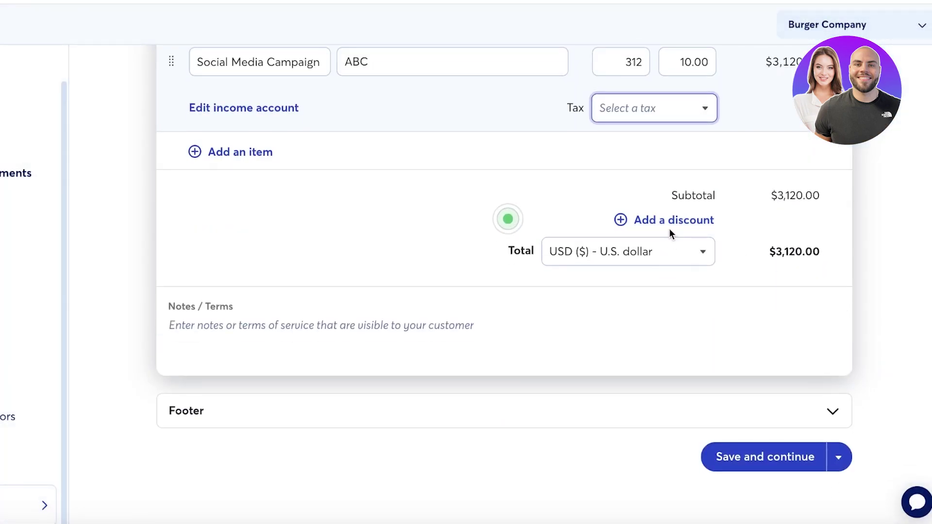
Add an 'Ad Generation' line billing 12 hours at an 8.00 rate
click(242, 151)
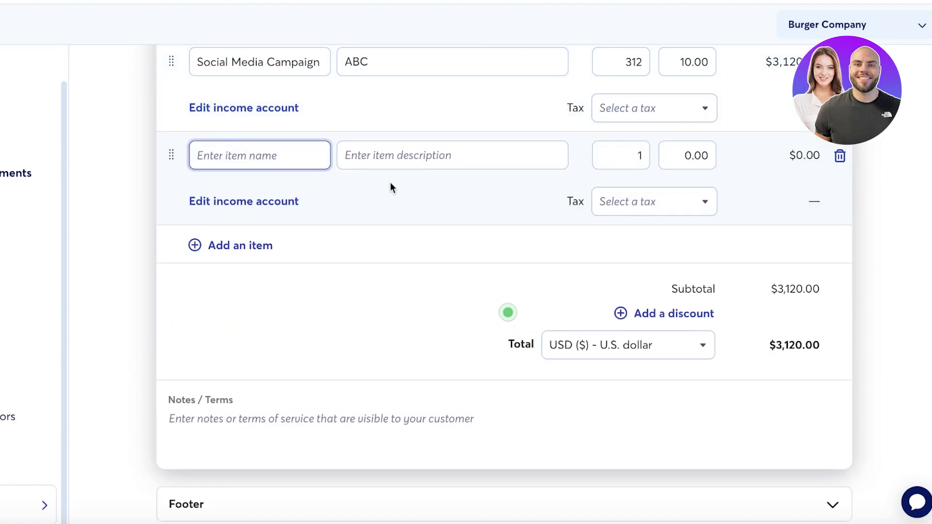
text(A)
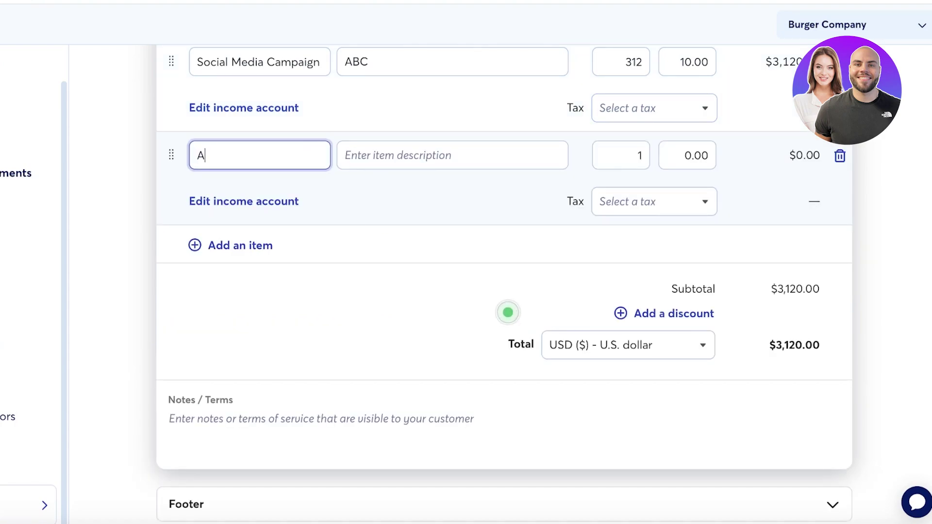
text(d Generation)
click(641, 156)
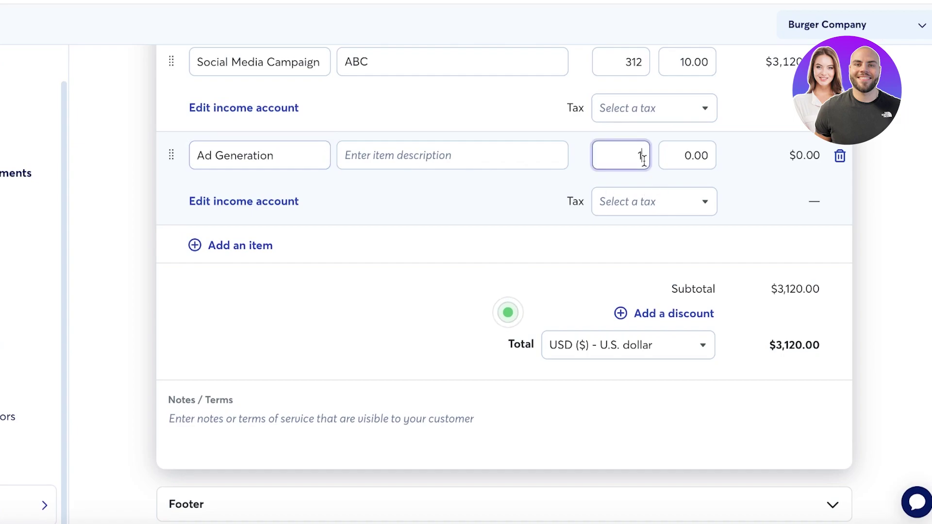
text(2)
click(673, 154)
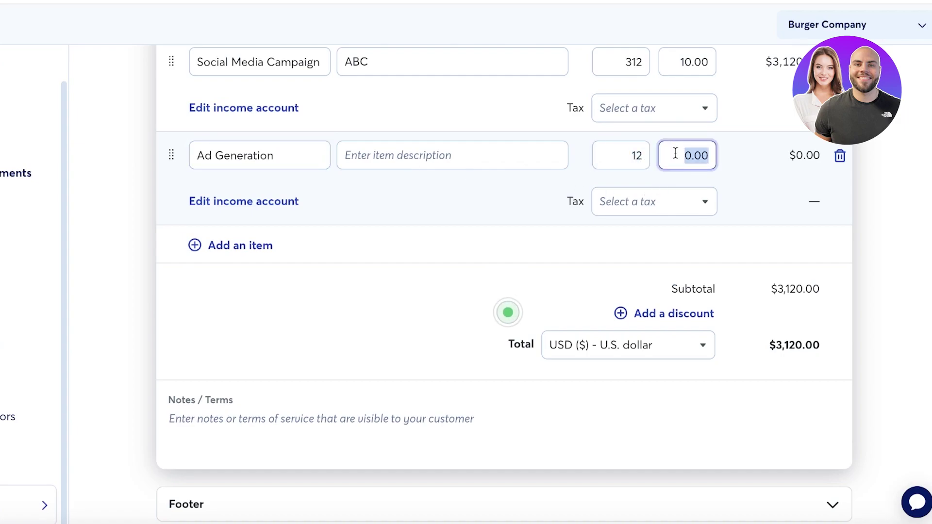
text(8)
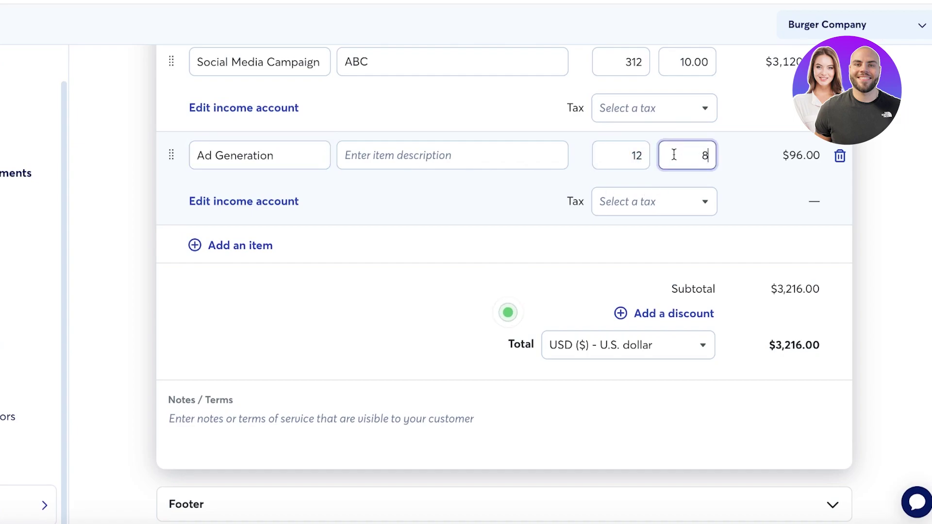
Remove the extra empty item row from the invoice
click(518, 231)
scroll(837, 164, down, 2)
click(839, 141)
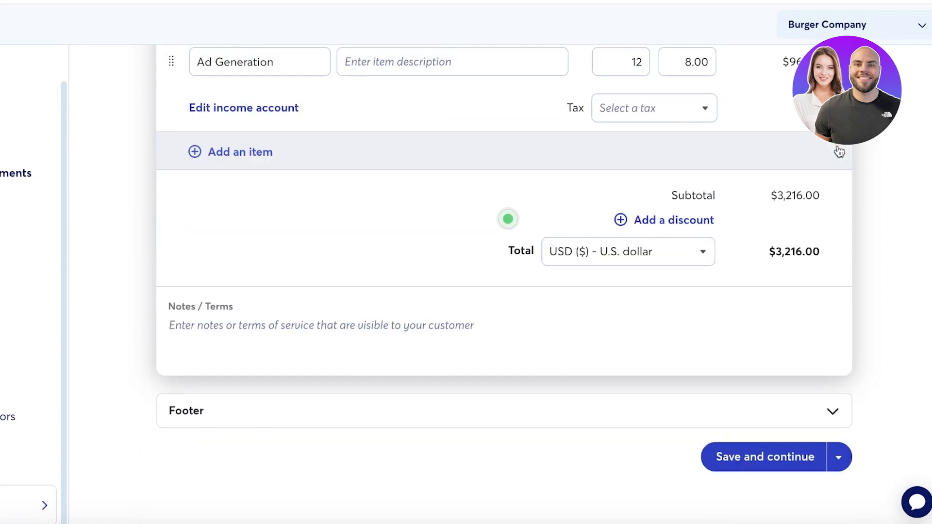
Save Invoice #1 and look over the Online Payments and More actions options
click(763, 456)
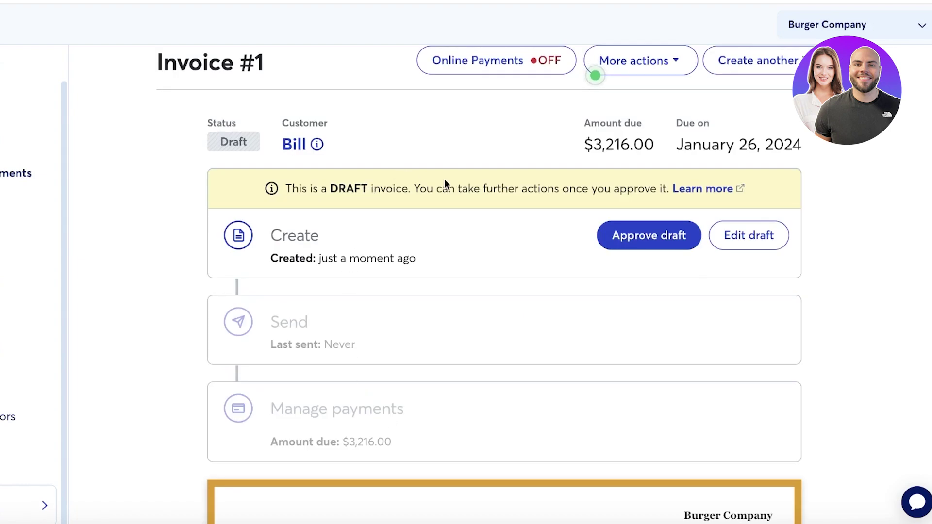
click(485, 60)
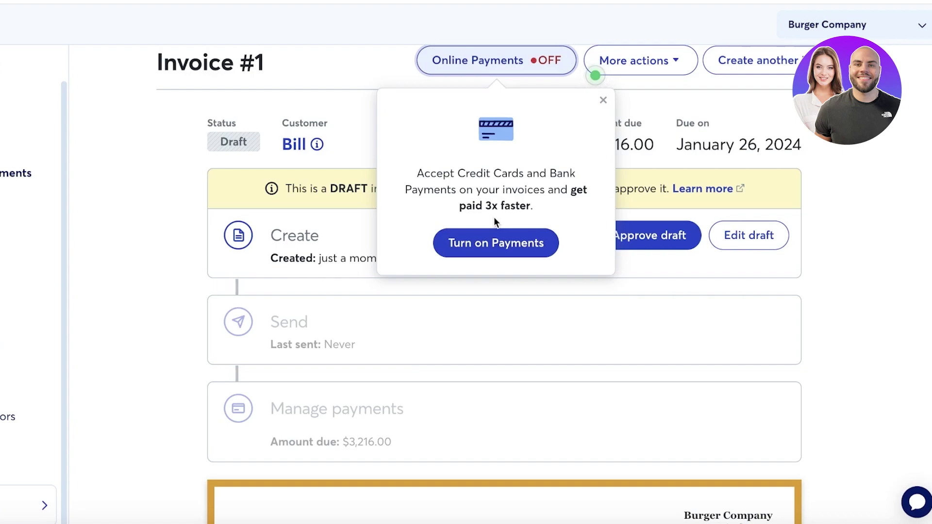
click(689, 60)
click(721, 82)
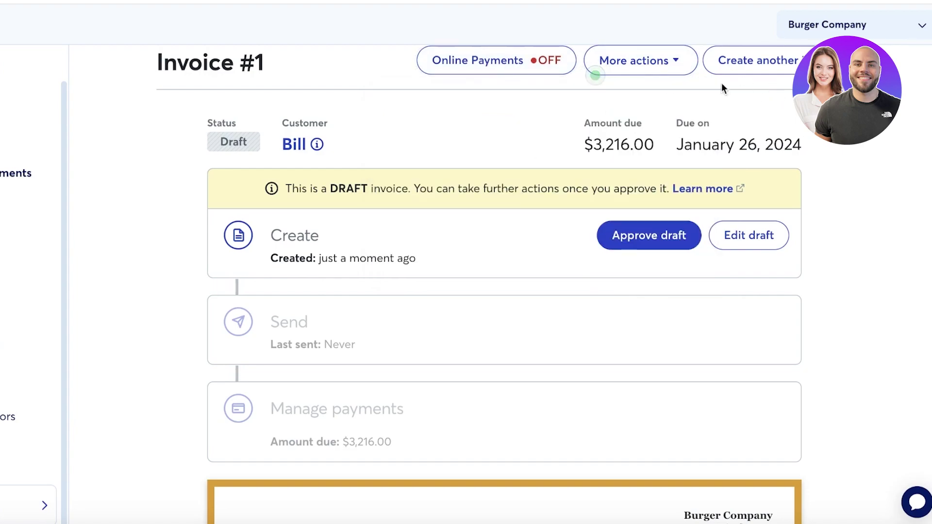
click(695, 63)
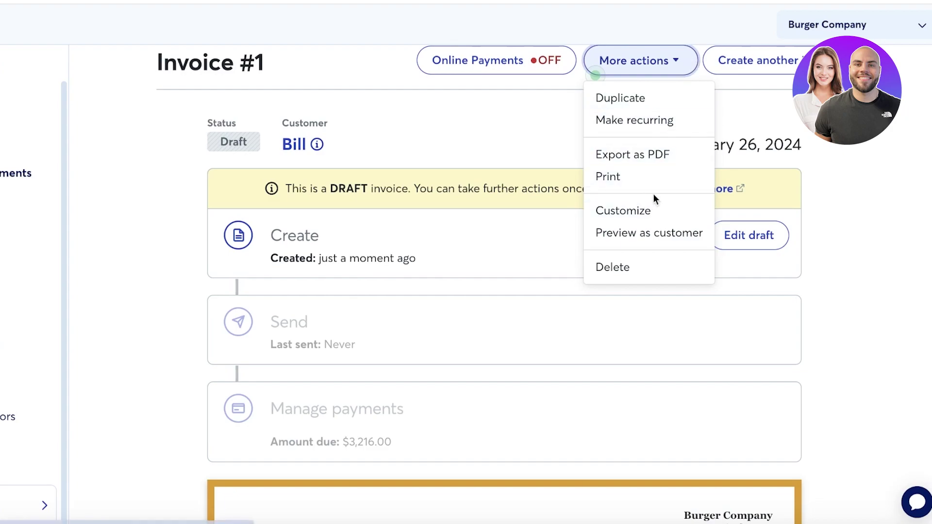
click(763, 136)
Approve the draft invoice so its status becomes Unsent
scroll(769, 146, down, 1)
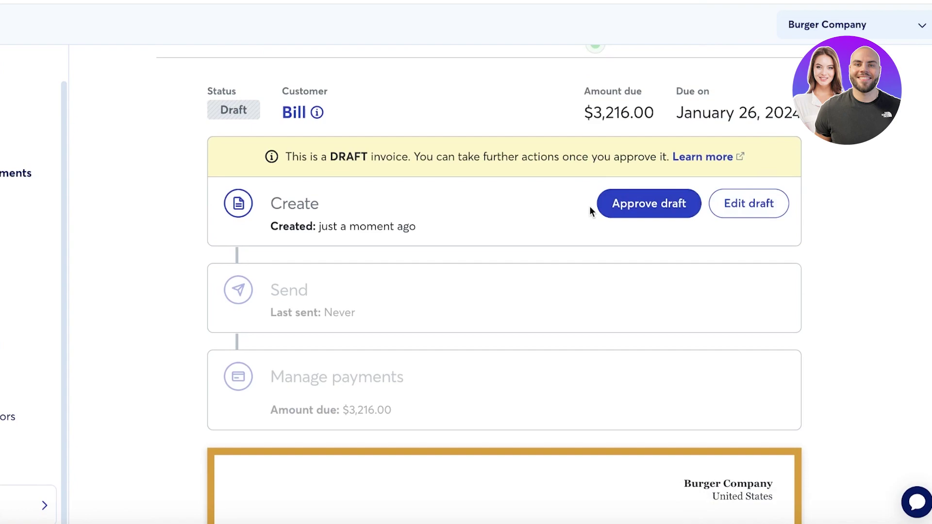
click(627, 205)
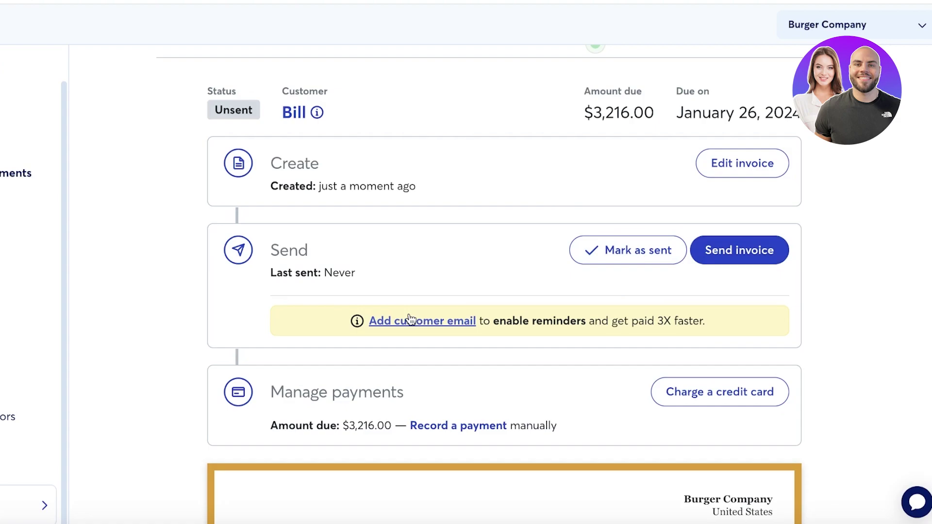
scroll(409, 319, down, 8)
Scroll through the invoice preview to review the DUR DEN logo and both service lines
scroll(402, 233, up, 8)
scroll(441, 275, down, 9)
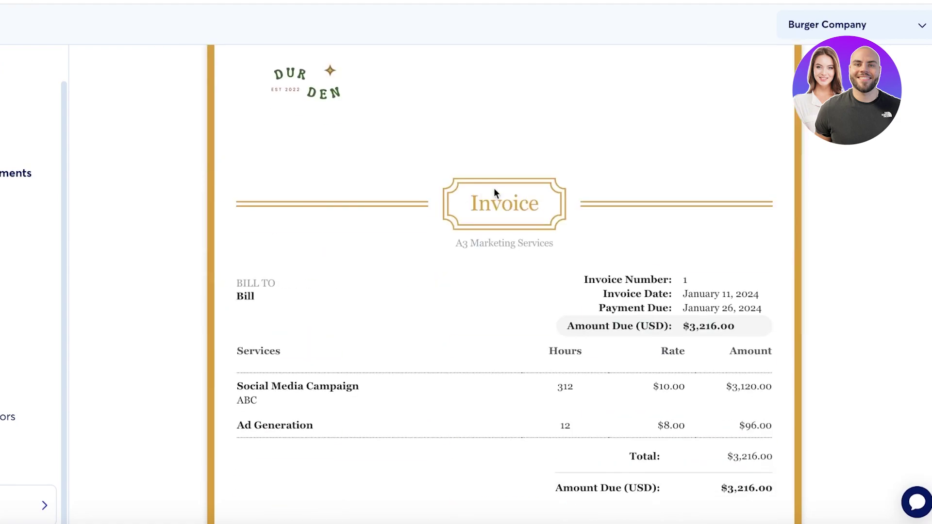
scroll(524, 226, down, 5)
scroll(527, 170, up, 8)
scroll(539, 292, down, 8)
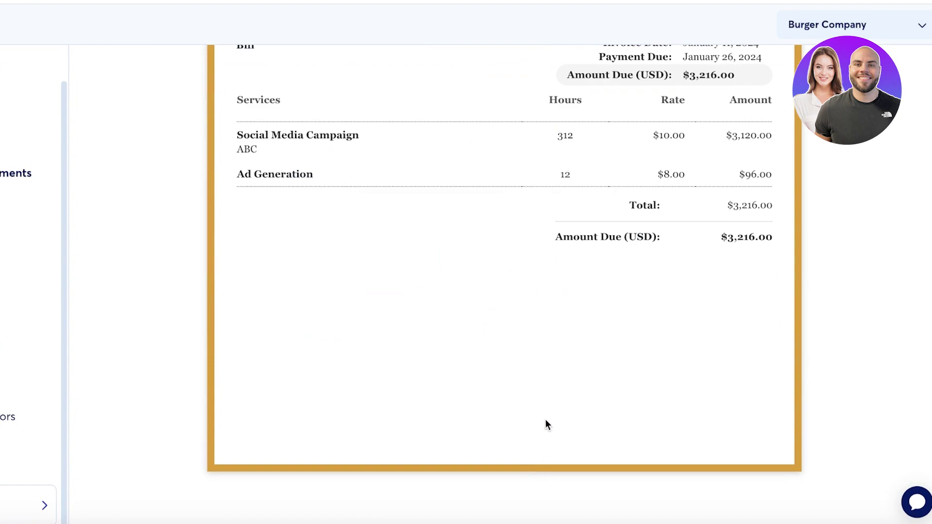
scroll(431, 259, up, 8)
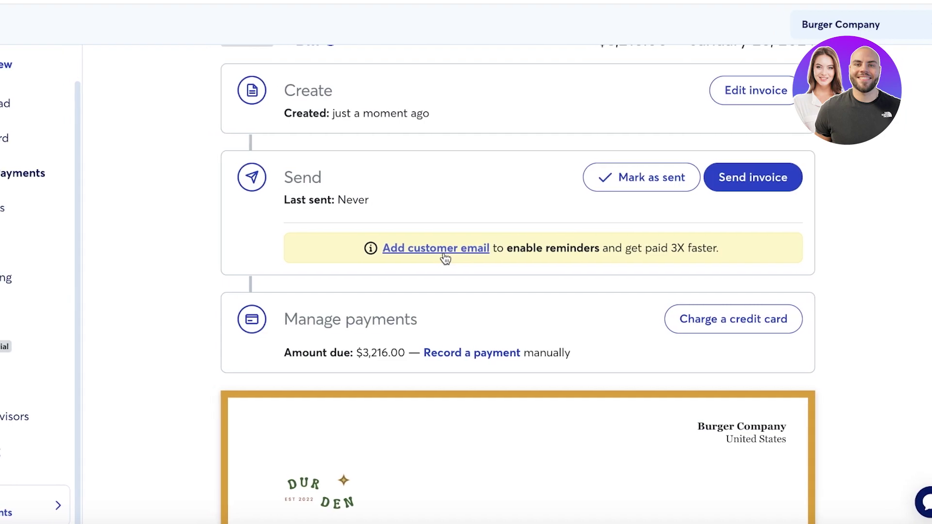
click(2, 110)
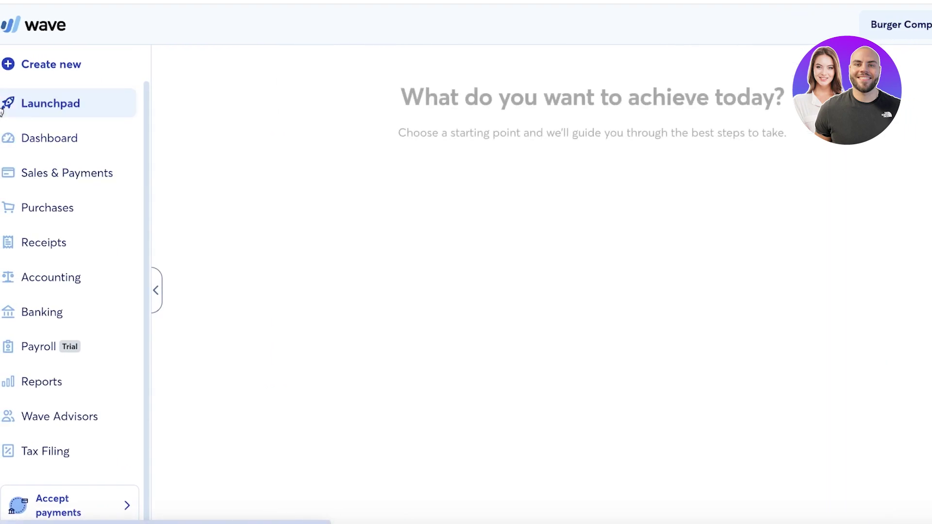